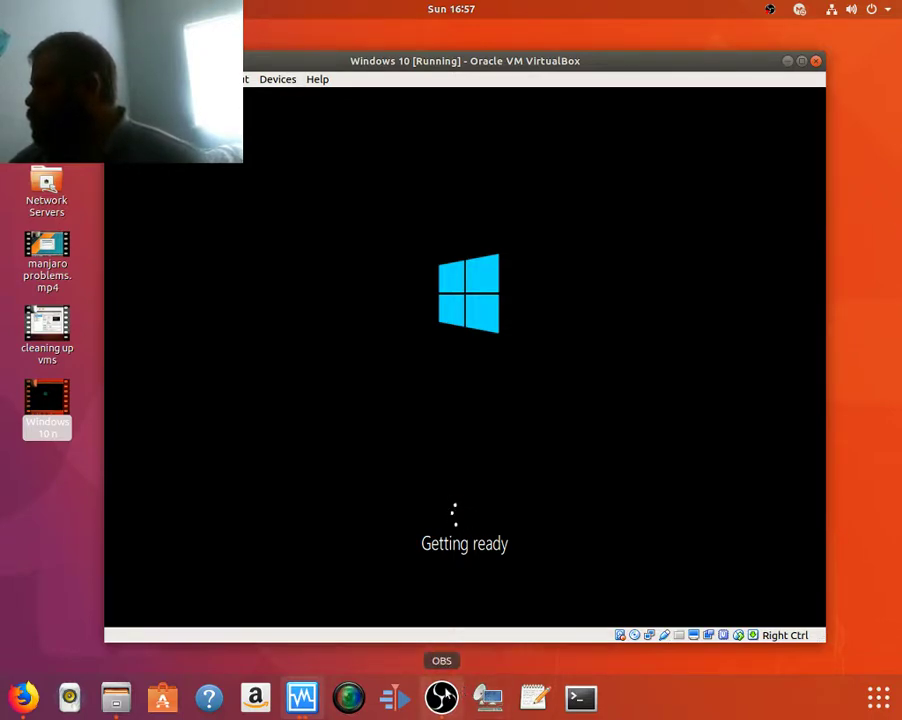
Bring the OBS recording window to the front.
left_click(441, 697)
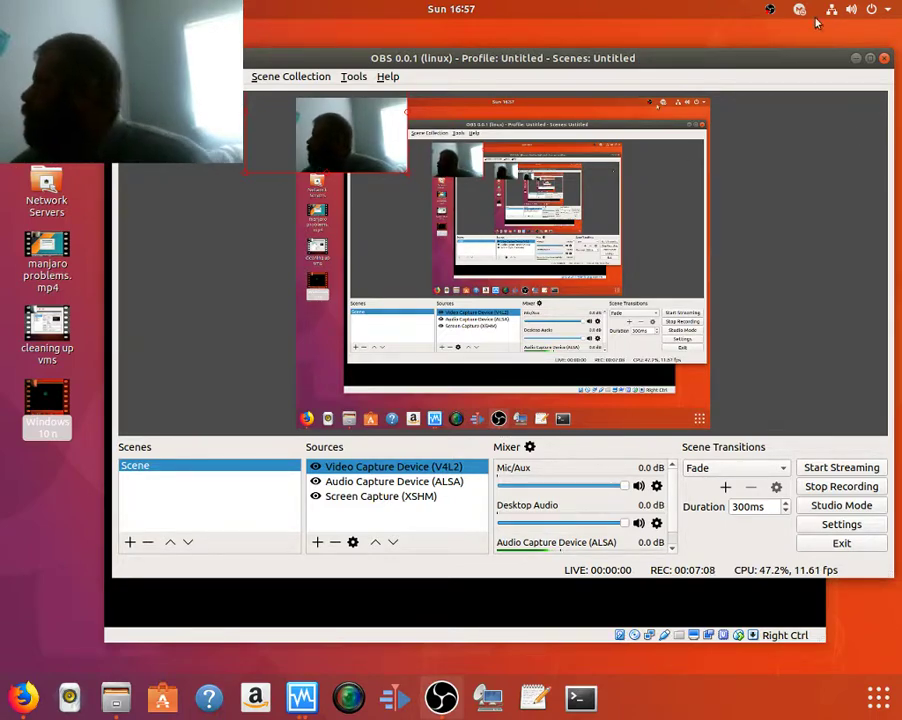
Minimize OBS to get back to the virtual machine window.
left_click(855, 58)
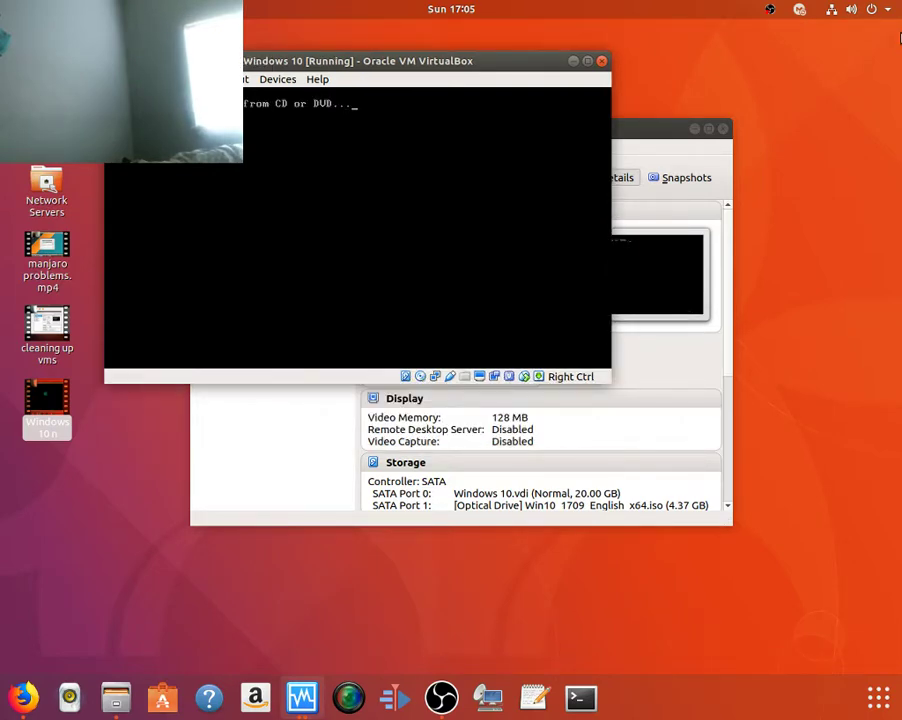
Boot the Windows 10 VM from the installation disc at the CD/DVD prompt.
key("Return")
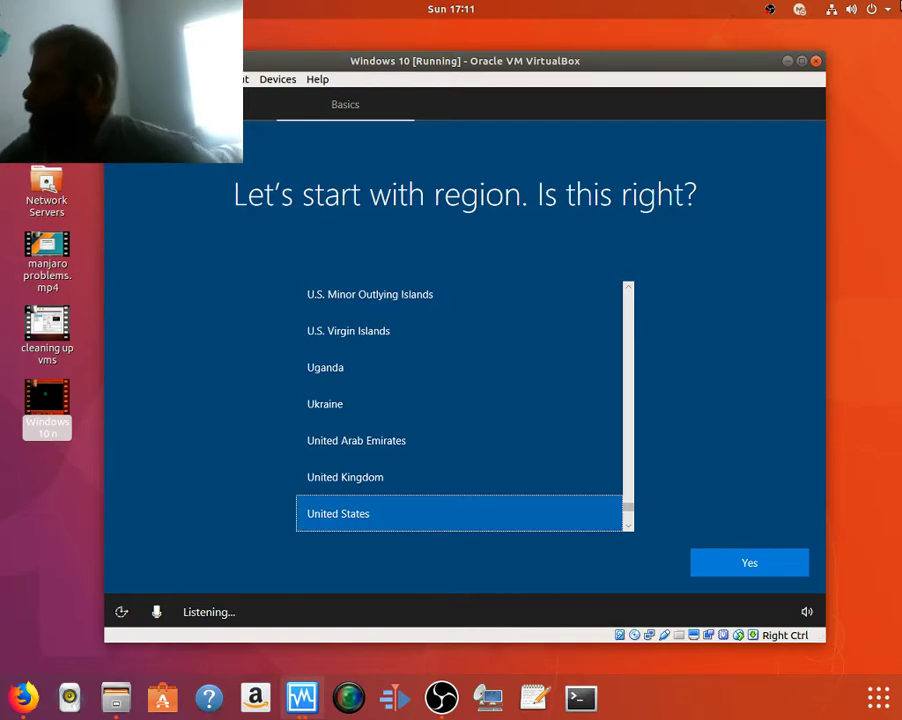
Accept United States as region and US keyboard layout, skipping a second layout.
left_click(741, 563)
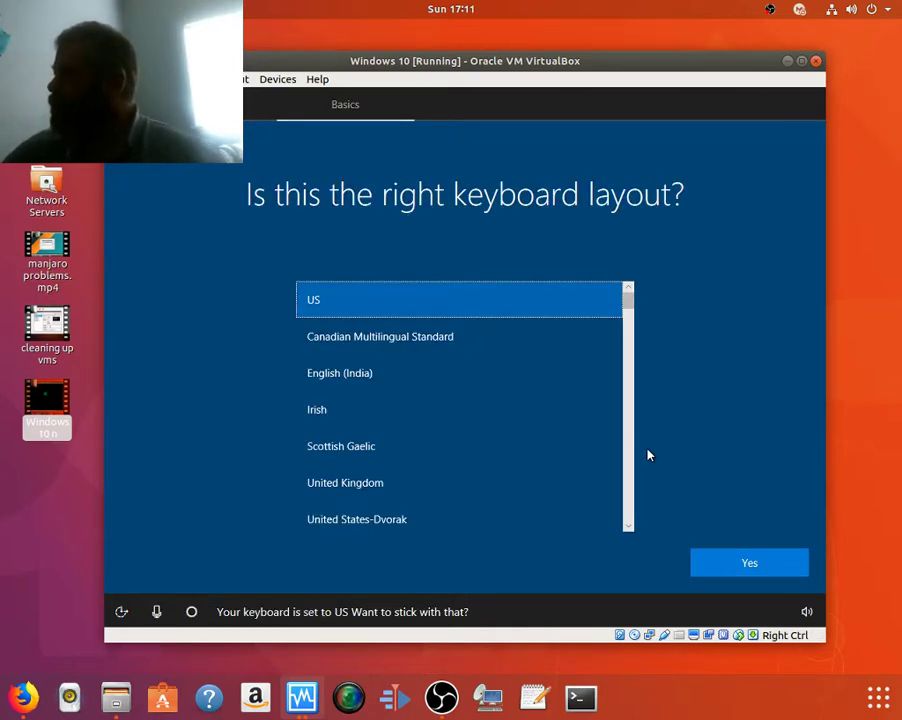
left_click(771, 573)
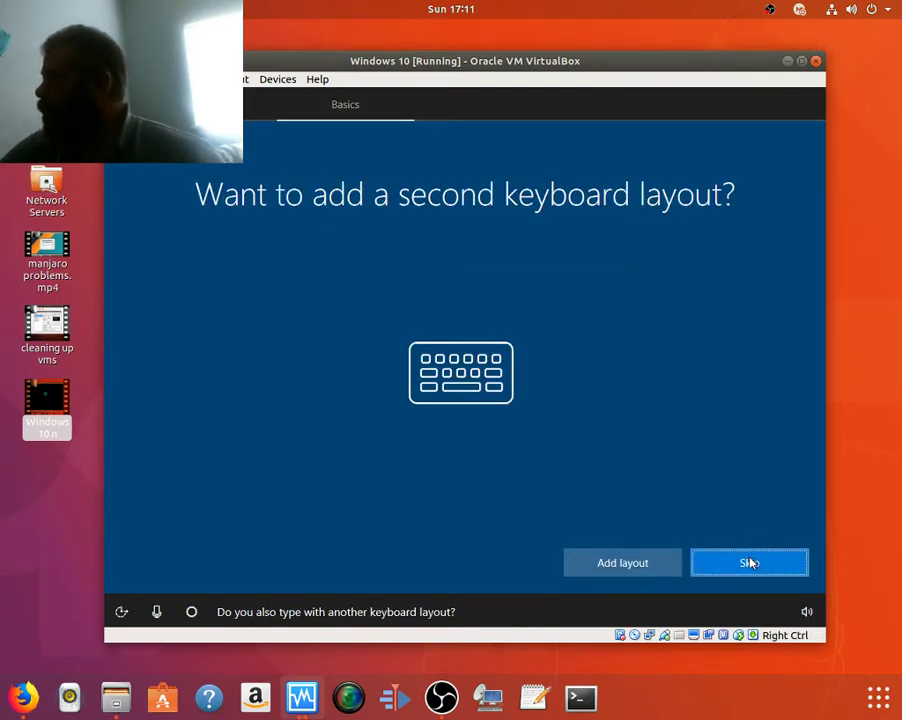
left_click(749, 563)
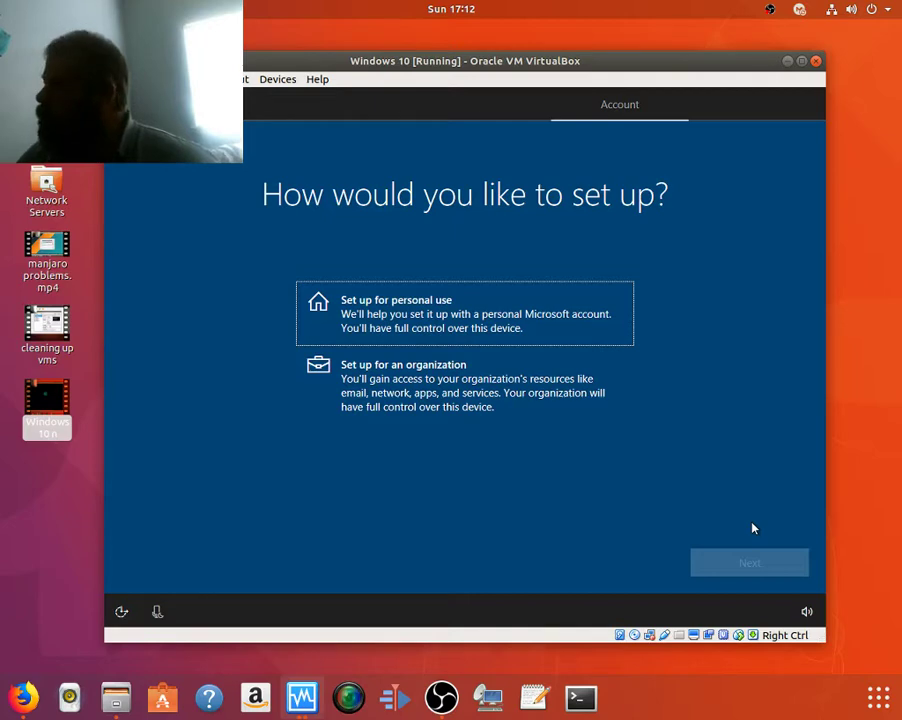
Choose 'Set up for personal use' in the Windows guest's setup.
left_click(485, 316)
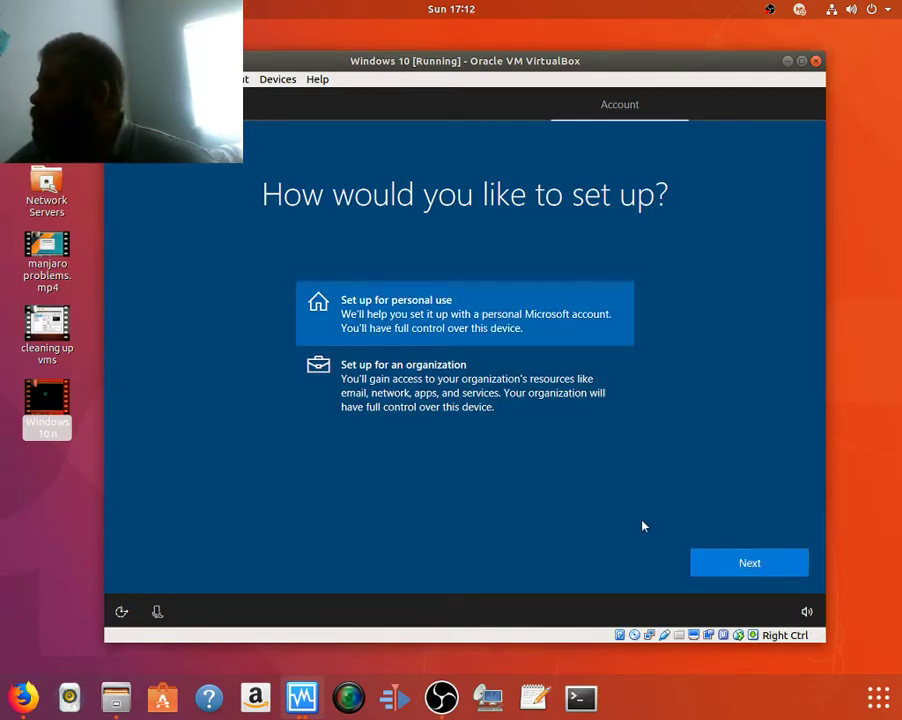
Continue past the setup type, choose Offline account, and decline Microsoft sign-in.
left_click(723, 560)
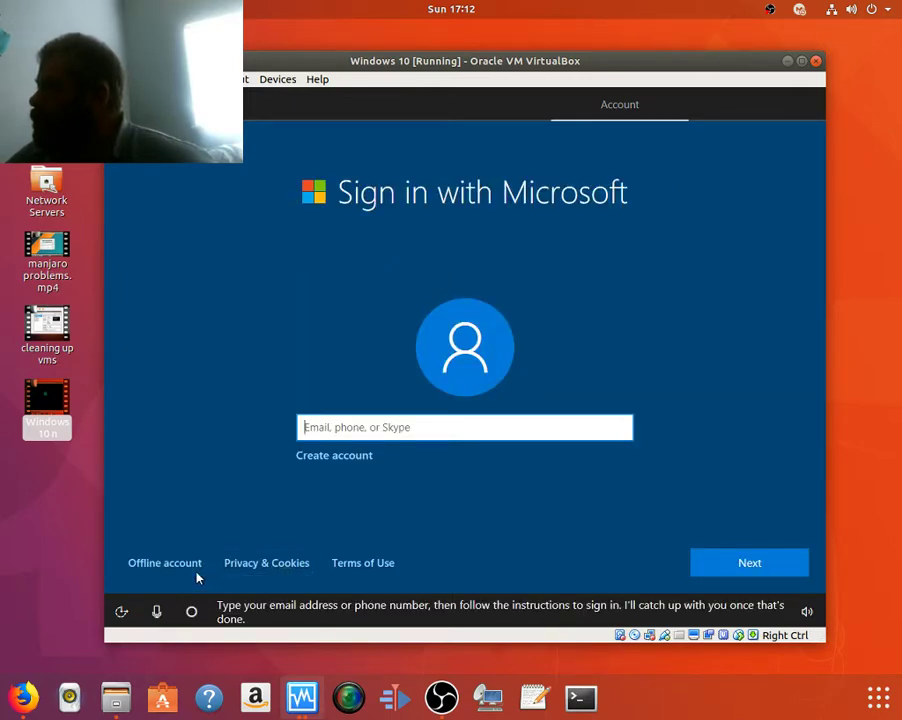
left_click(186, 572)
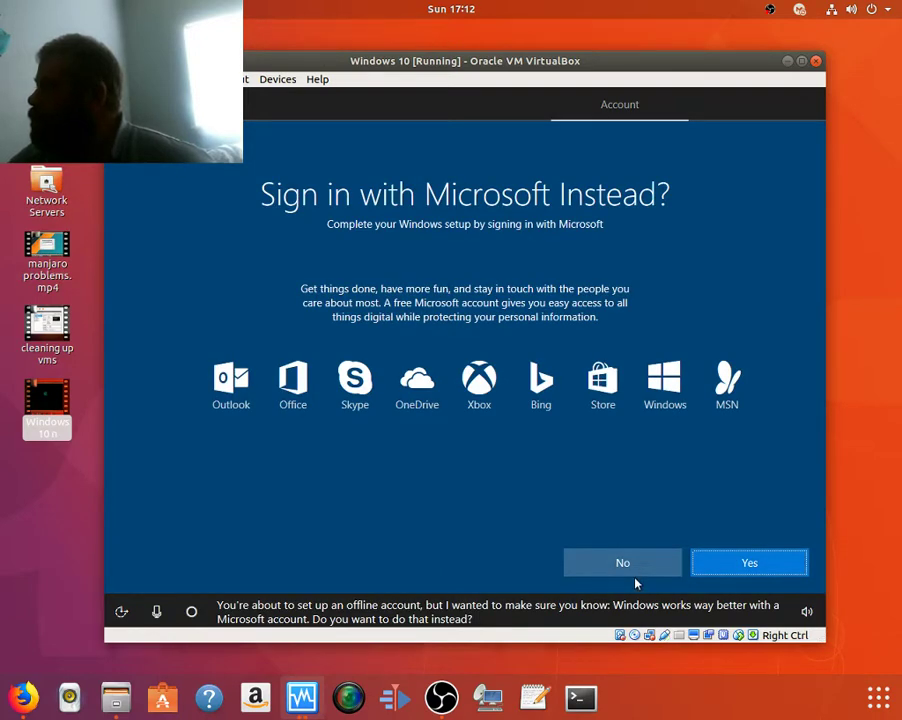
left_click(630, 569)
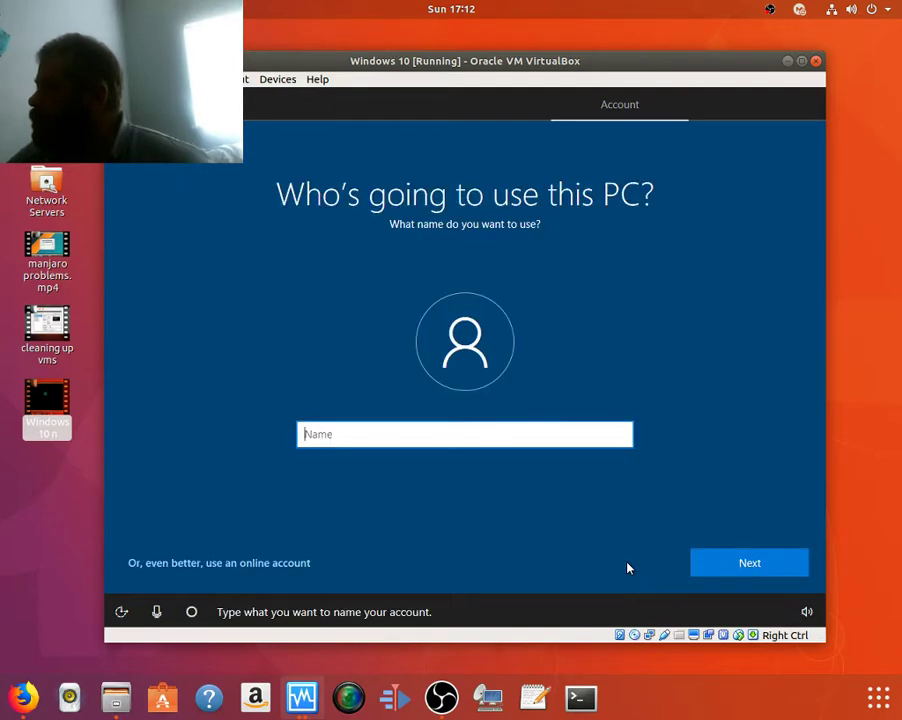
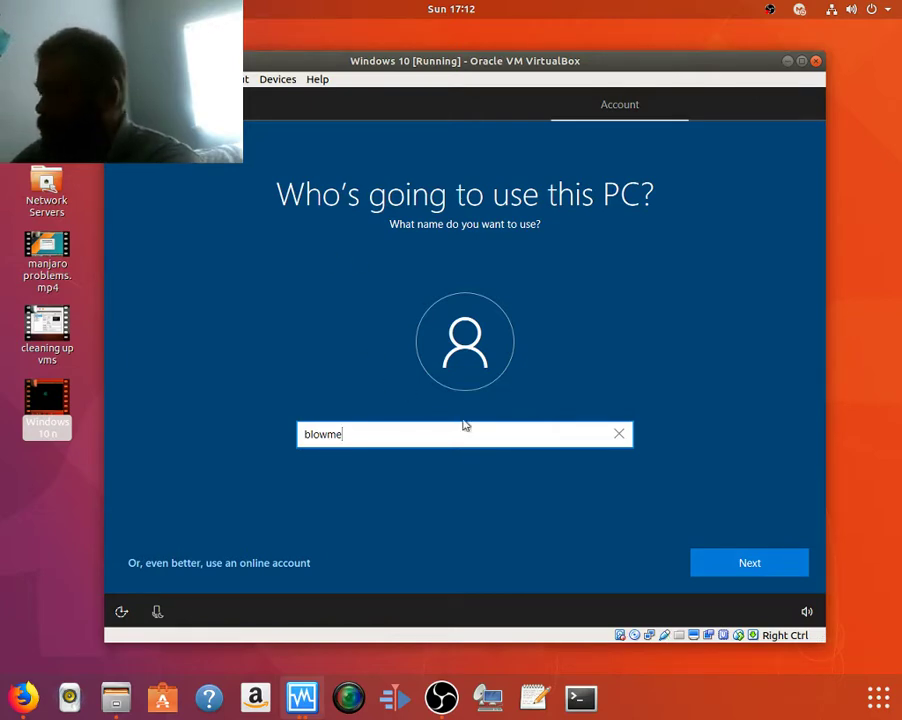
Enter a two-word name for the offline account and continue to the password page.
key("Left")
key("Left")
key("Left")
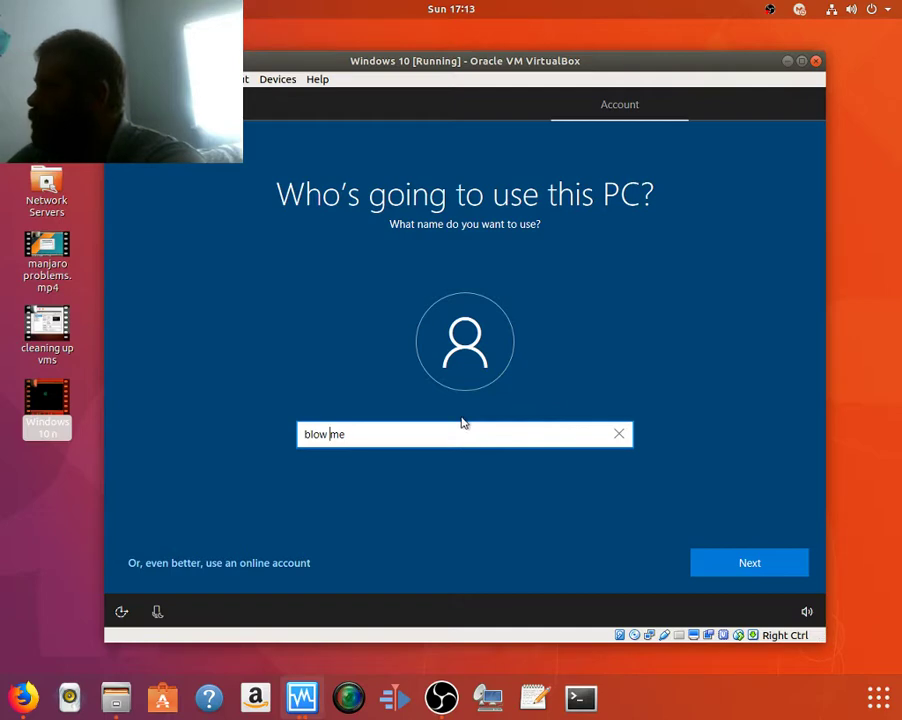
left_click(779, 574)
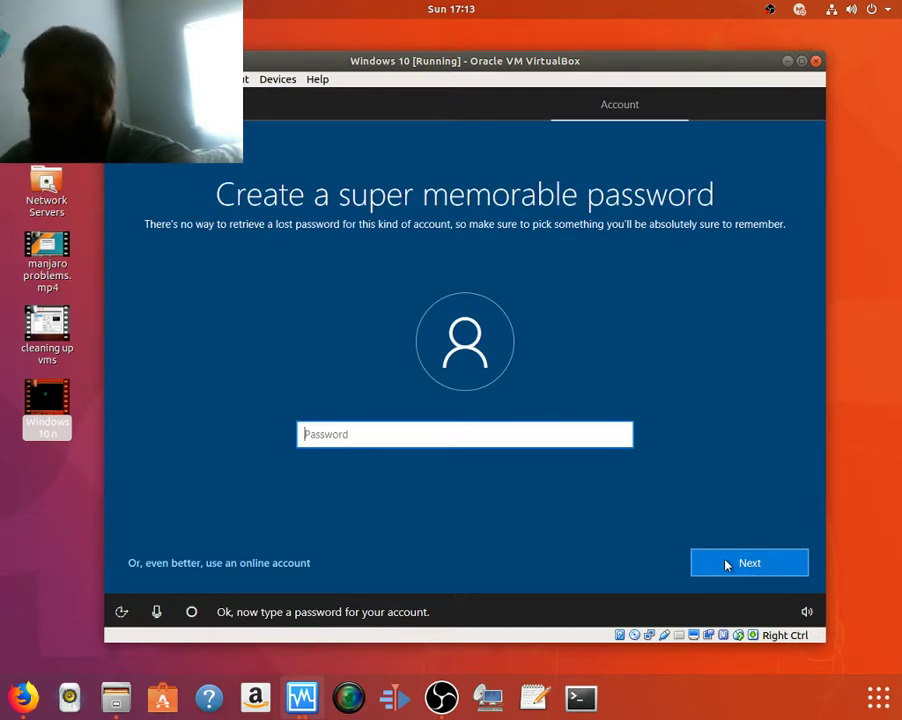
Retype the account password after the mismatch and submit it.
type("******")
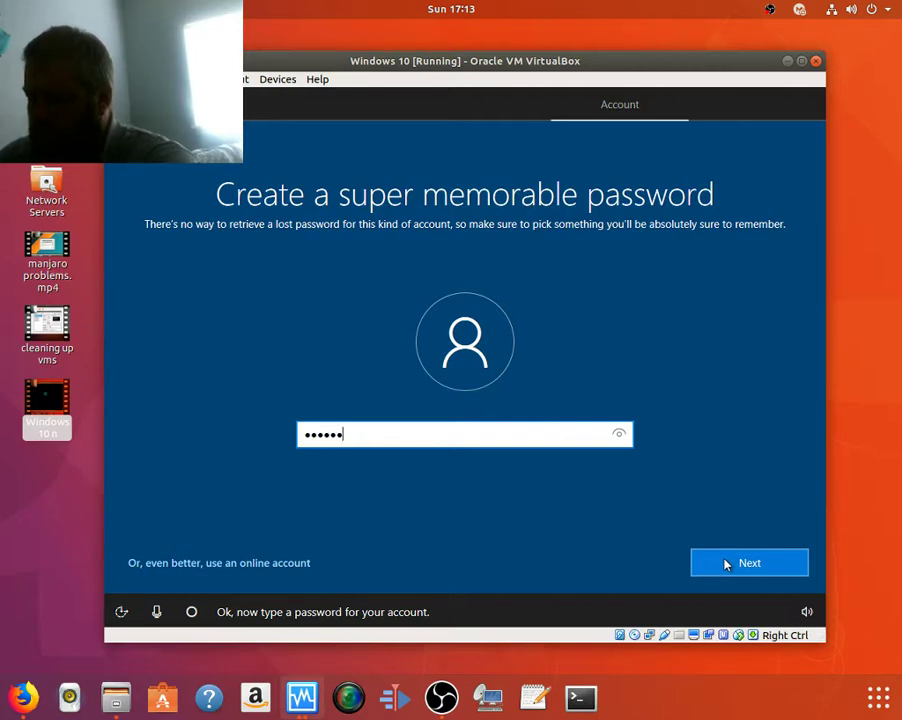
type("***")
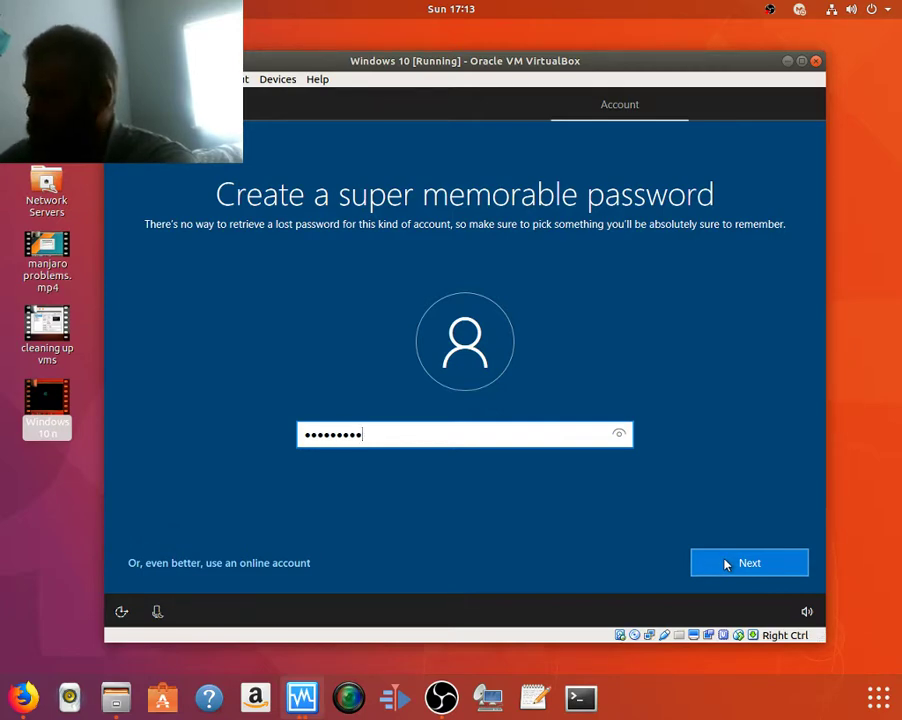
left_click(726, 565)
type("*")
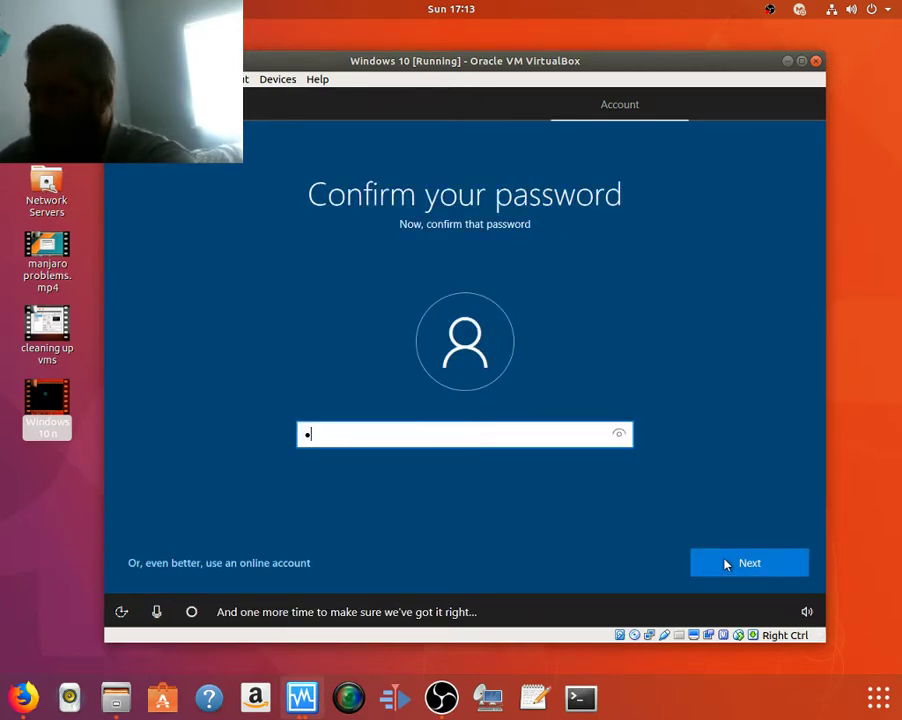
type("*******")
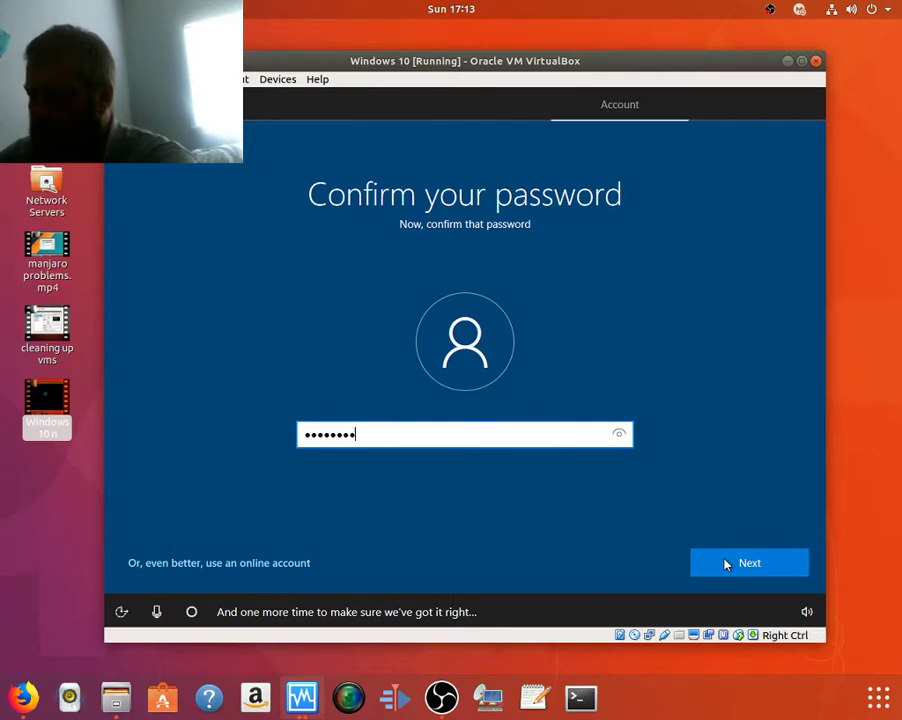
type("*")
left_click(726, 565)
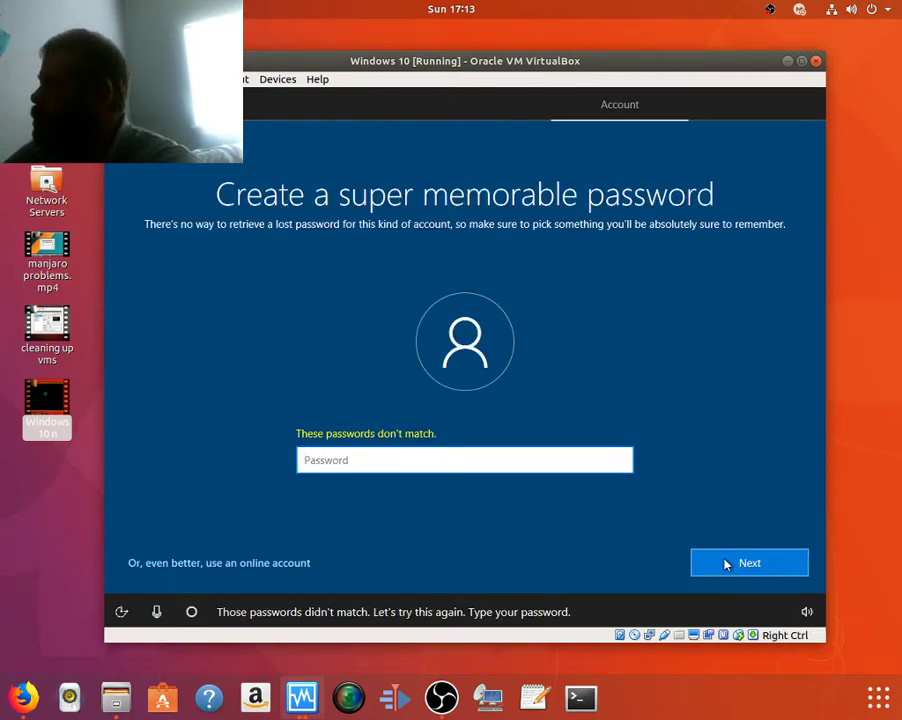
Enter the account password again and fill in Confirm password to finish.
type("***")
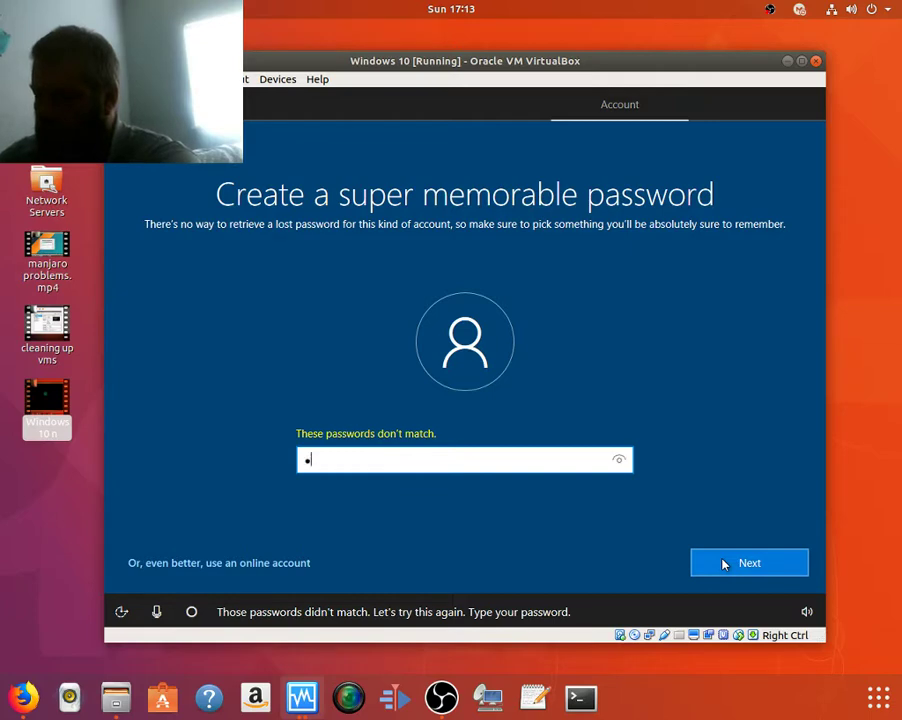
type("*****")
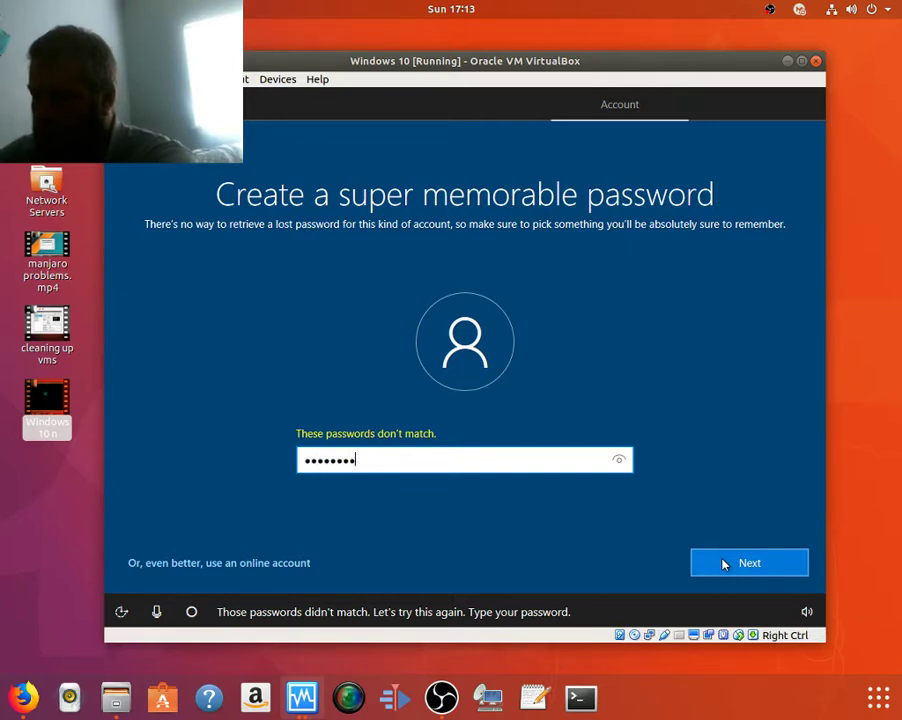
left_click(724, 565)
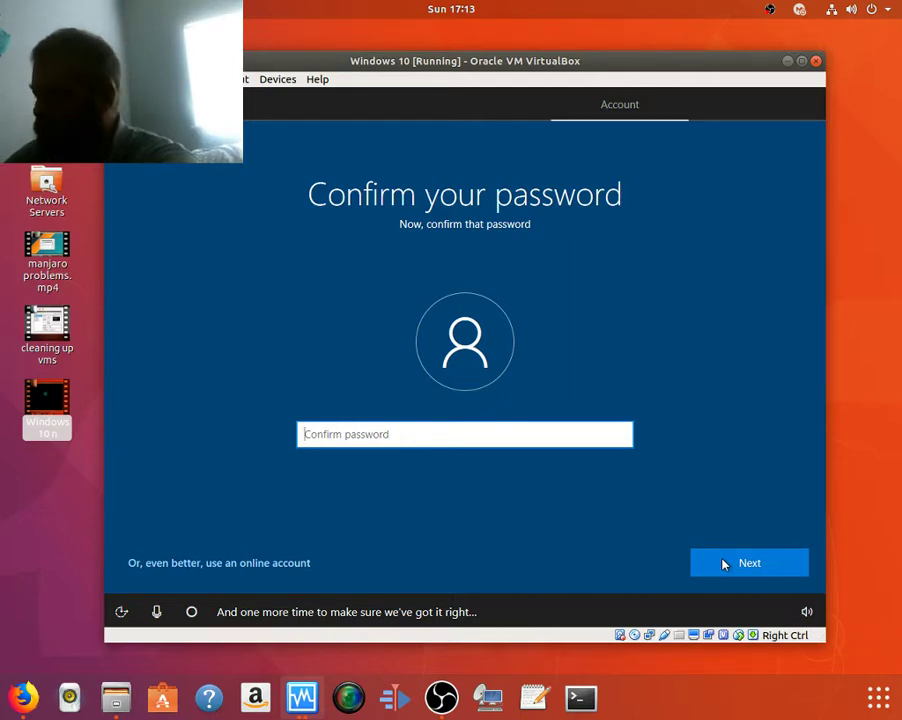
type("****")
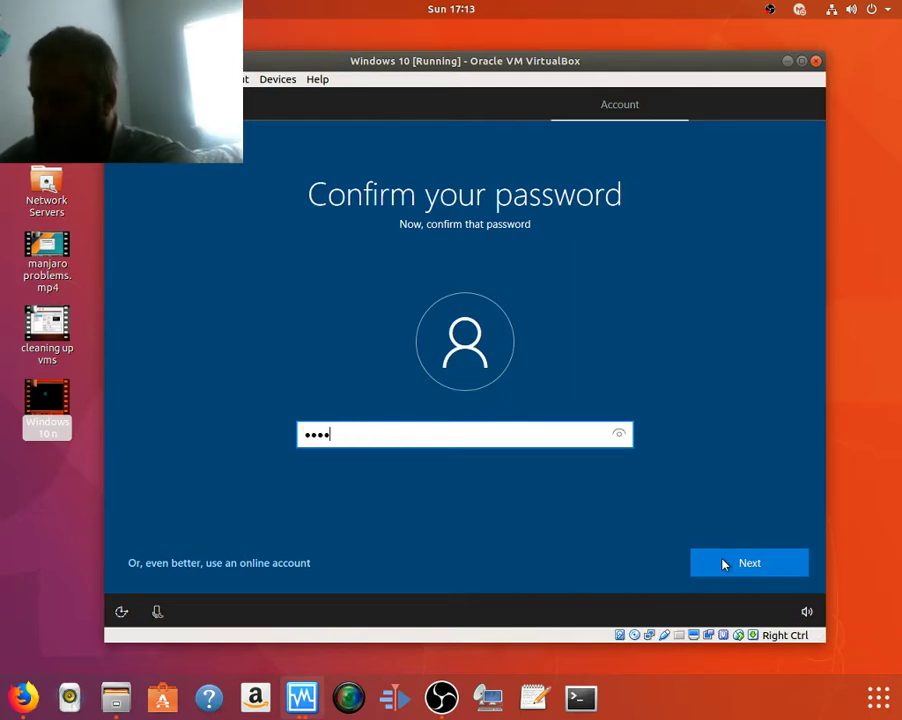
type("******")
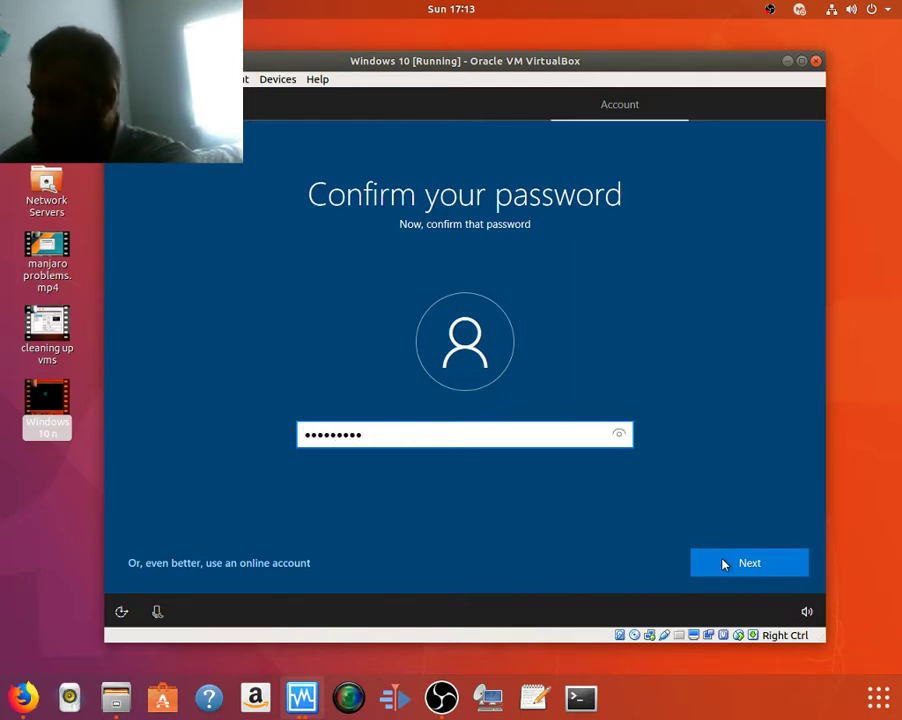
left_click(724, 565)
Enter a password hint, then decline Cortana as personal assistant.
type("dfsdf")
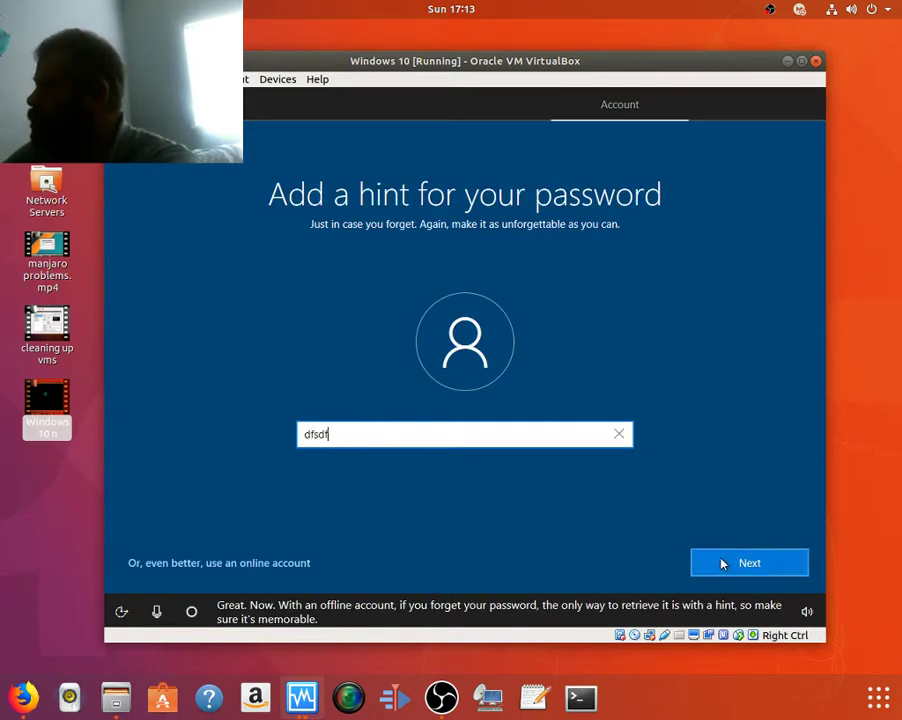
type("gsdgdsrgedrtgher5tge54tw34sd")
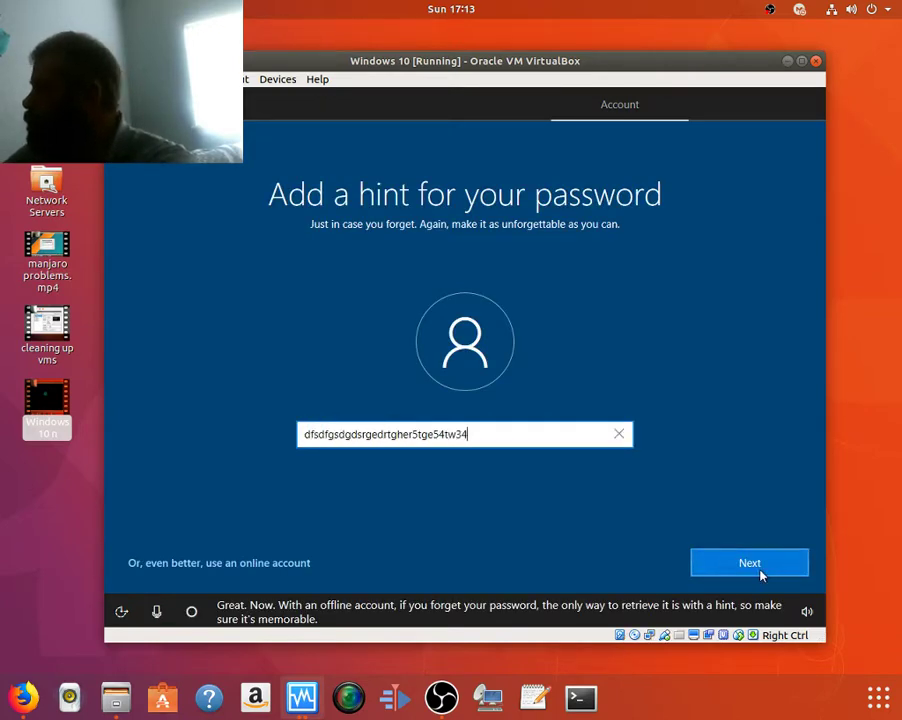
left_click(750, 563)
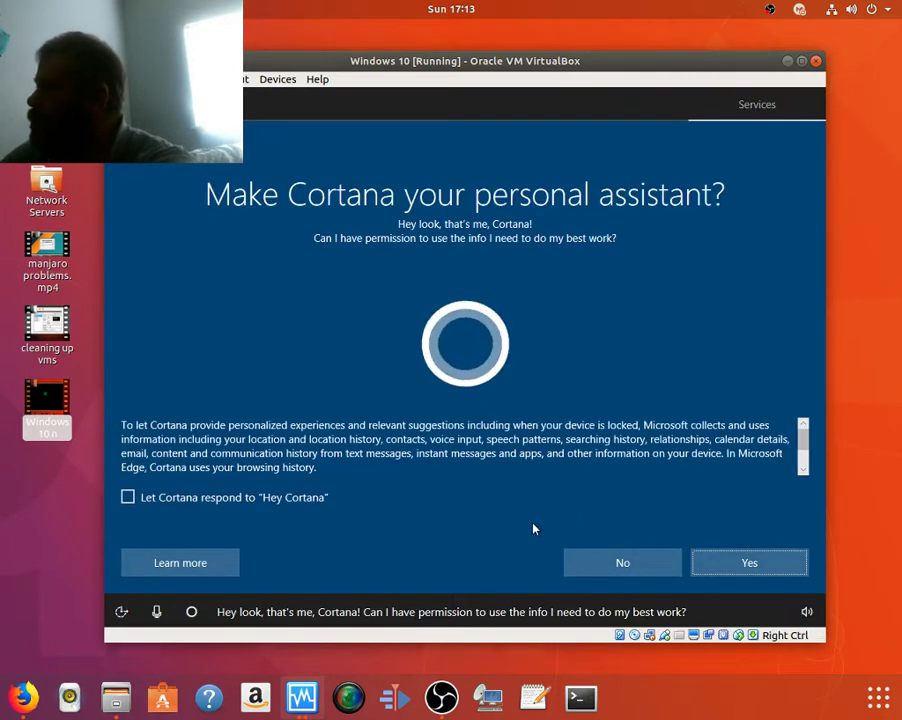
left_click(610, 566)
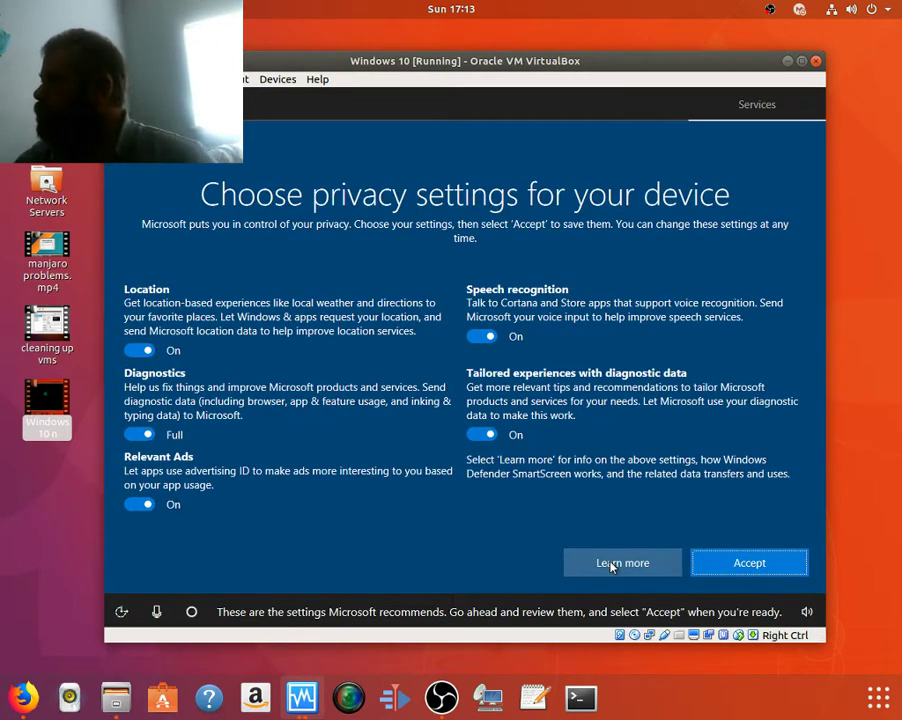
Turn off Speech recognition, Tailored experiences, Relevant Ads and Location, set Diagnostics to Basic, and accept.
left_click(487, 340)
left_click(492, 438)
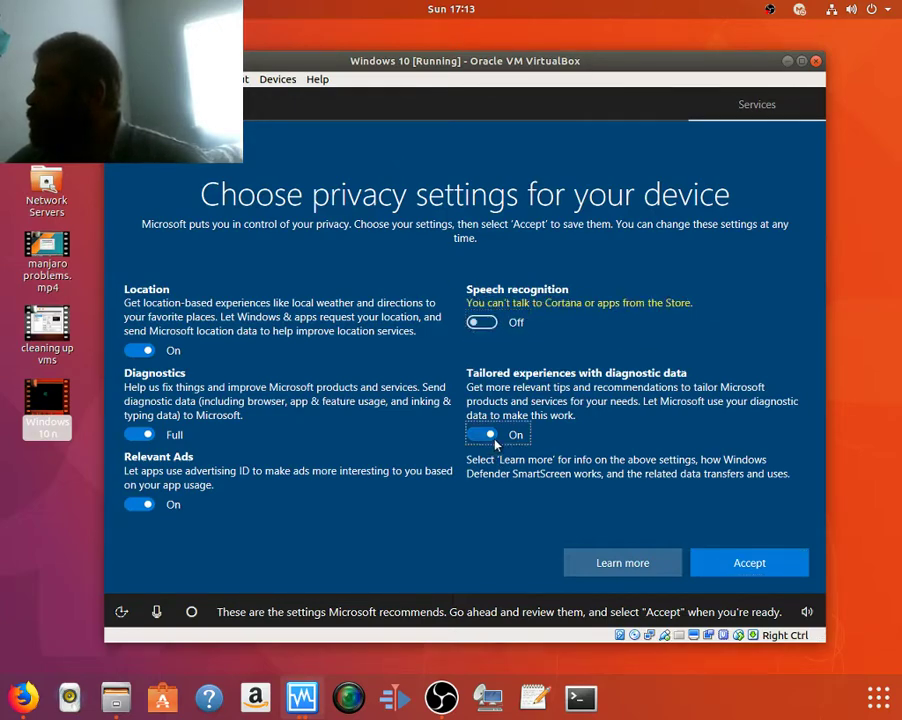
left_click(130, 505)
left_click(136, 434)
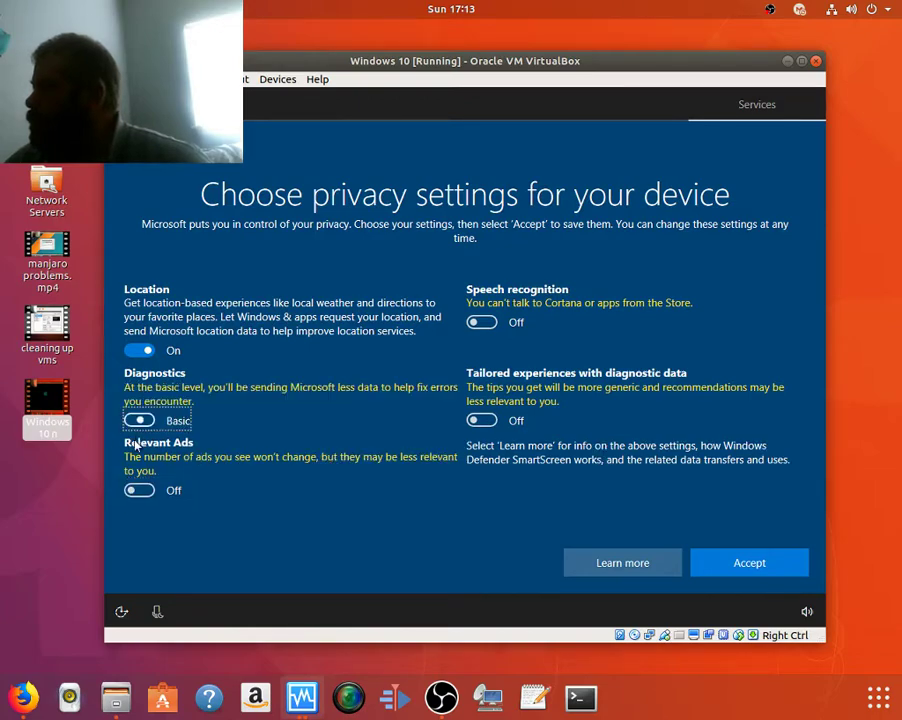
left_click(137, 352)
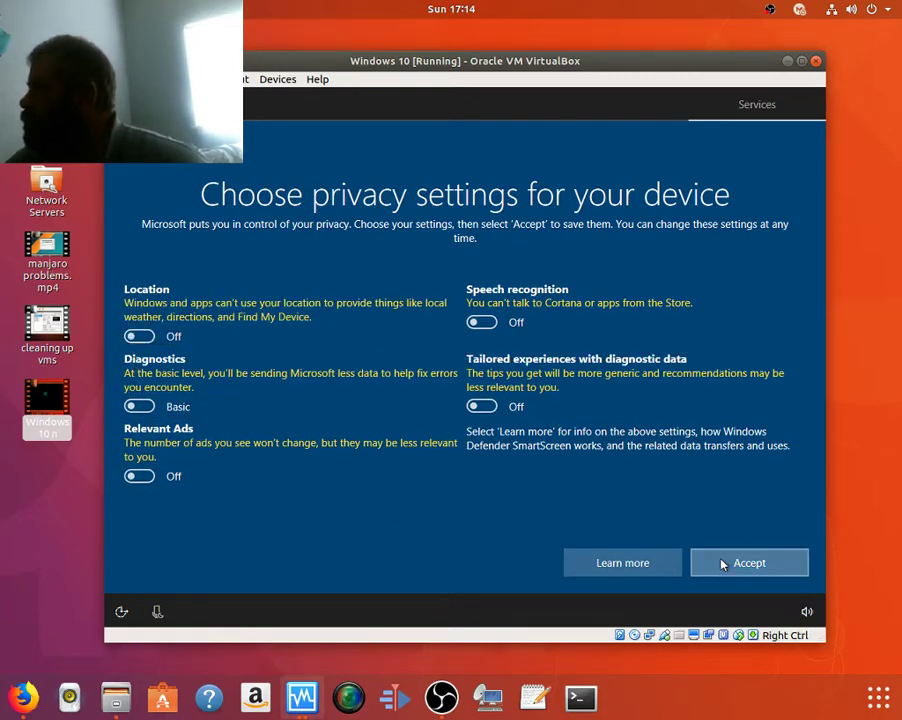
left_click(716, 561)
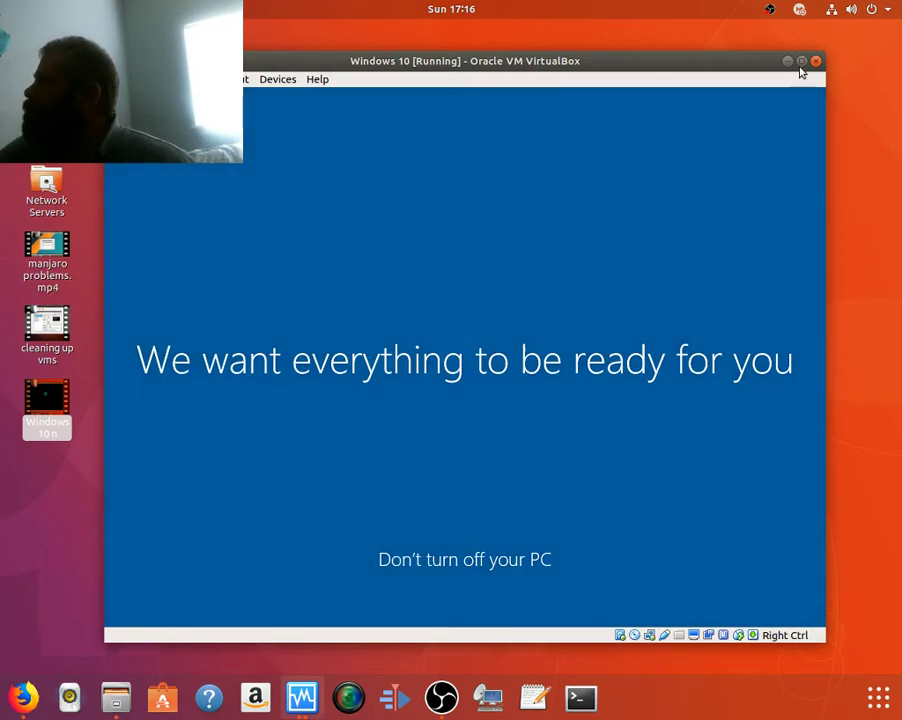
Minimize the Windows 10 VM window, check the OBS recording, then minimize OBS to reach VirtualBox Manager.
left_click(787, 61)
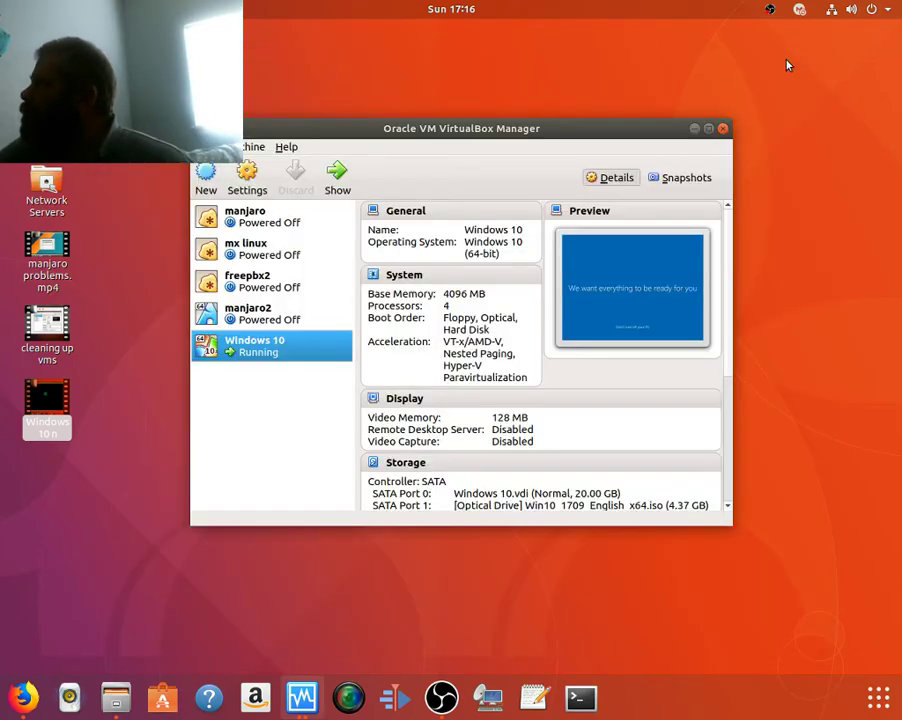
left_click(441, 697)
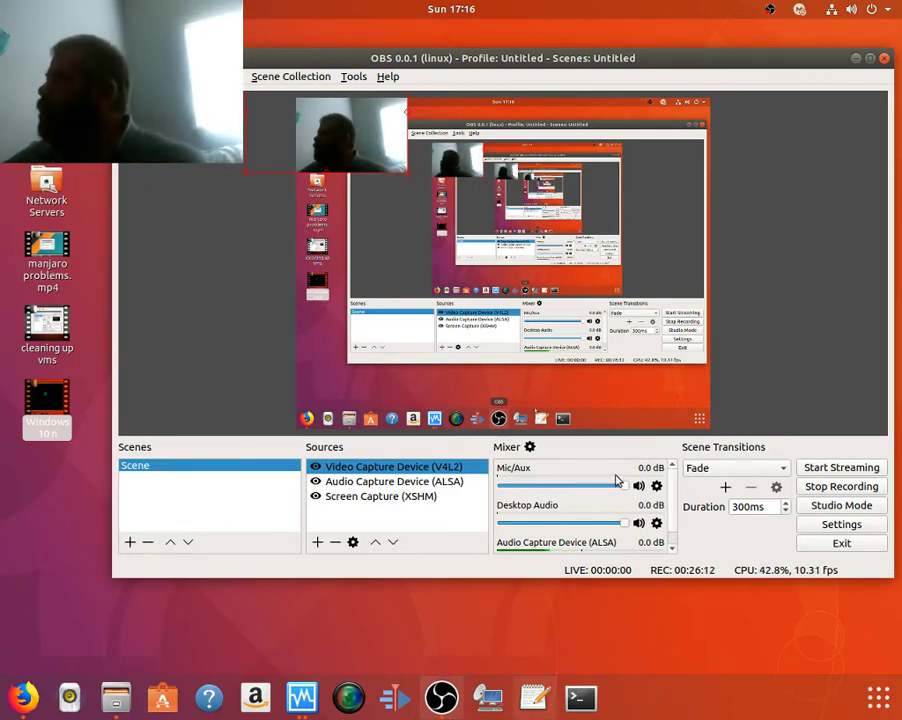
left_click(856, 58)
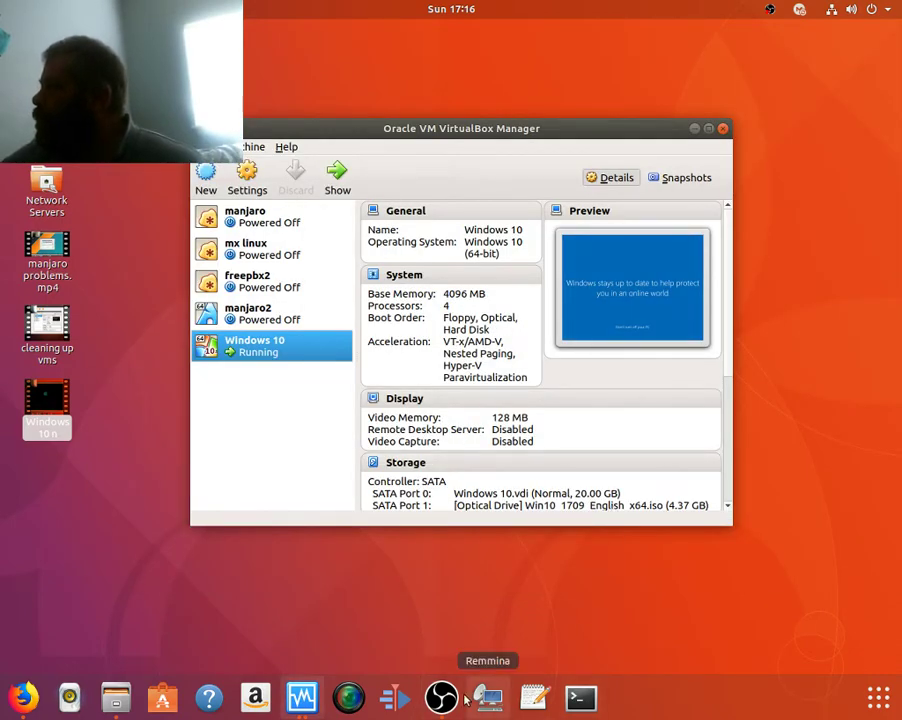
Bring the 'Windows 10 [Running]' VM window forward from the VirtualBox dock previews.
left_click(302, 697)
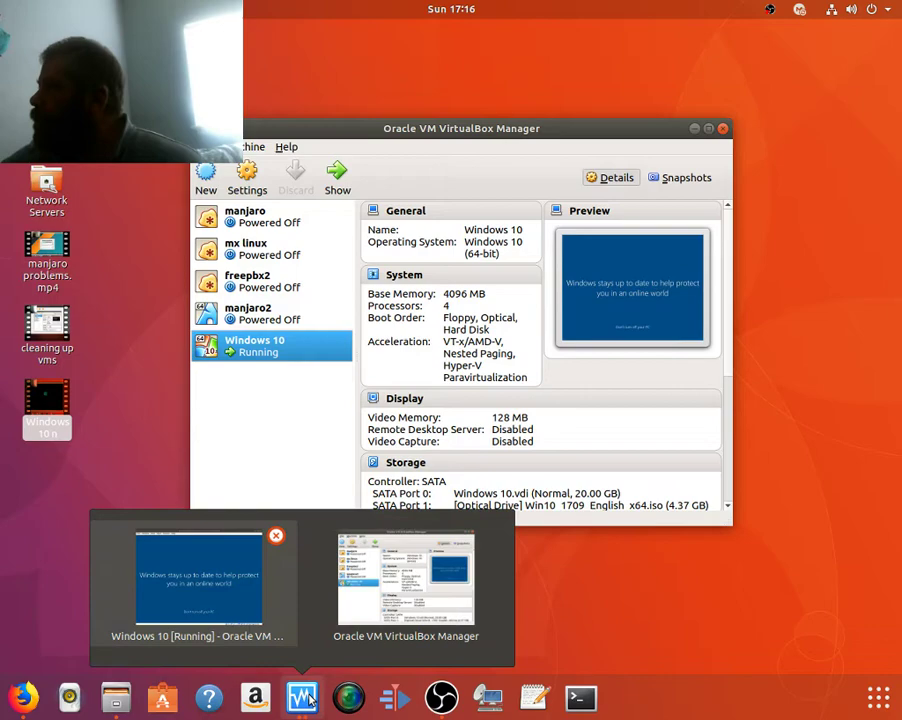
left_click(270, 634)
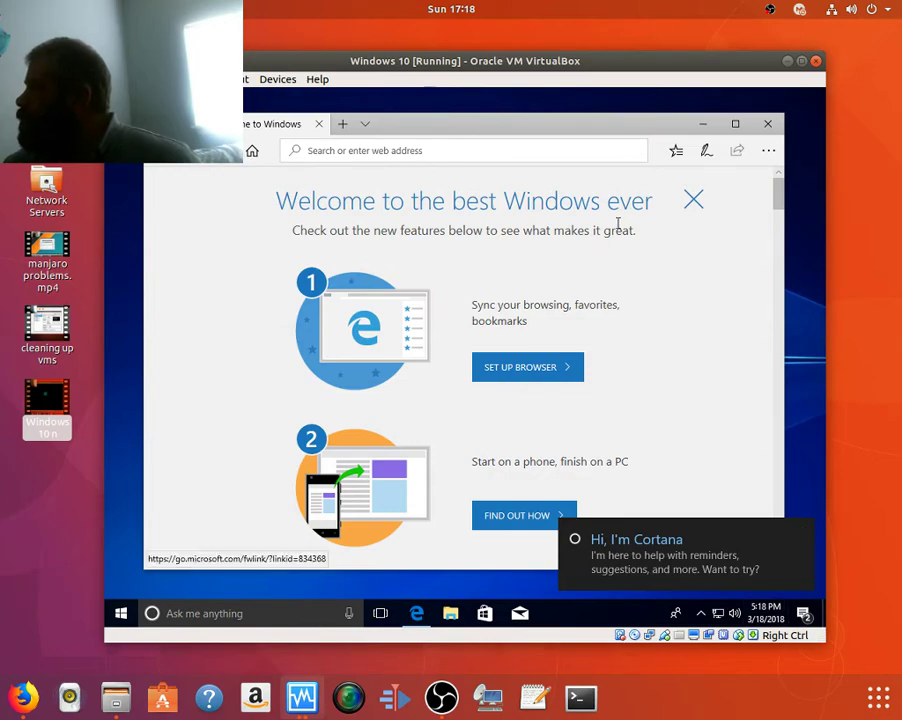
Close Edge in the guest and launch System Information by searching 'system' from Start.
left_click(767, 123)
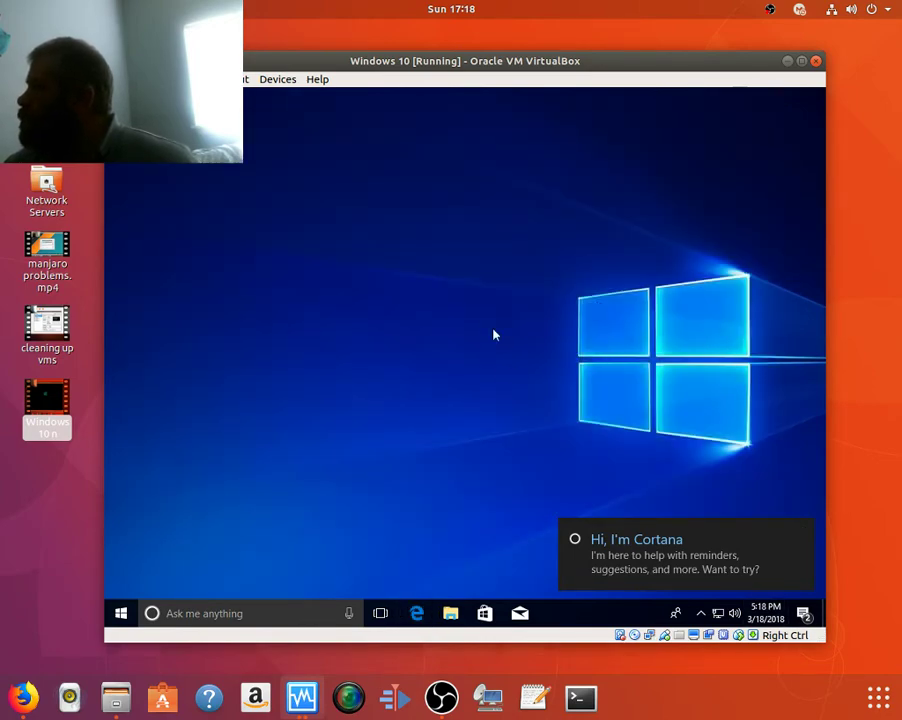
left_click(121, 613)
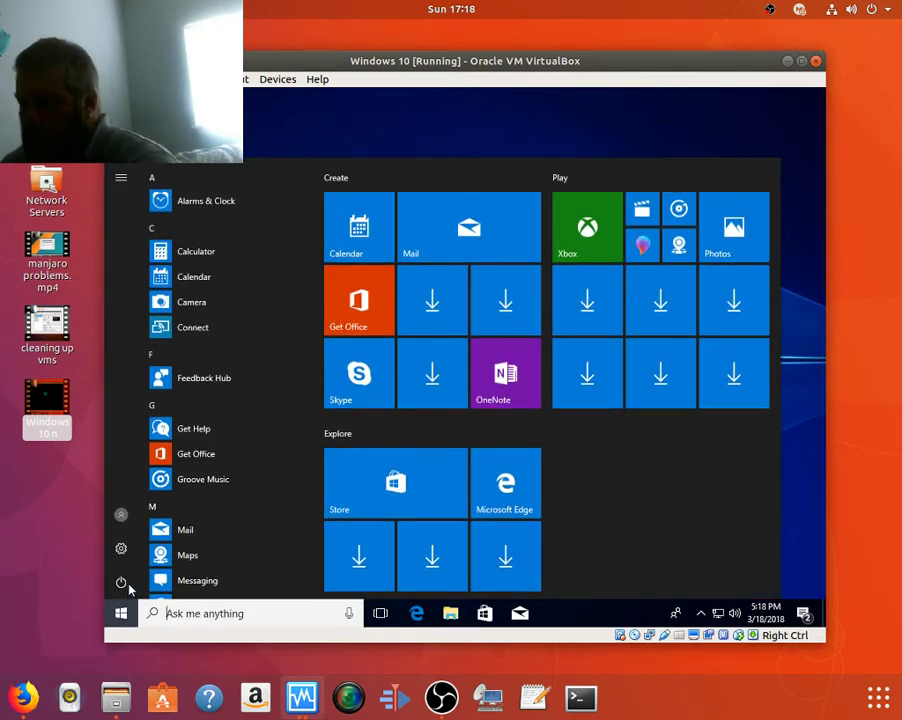
type("s")
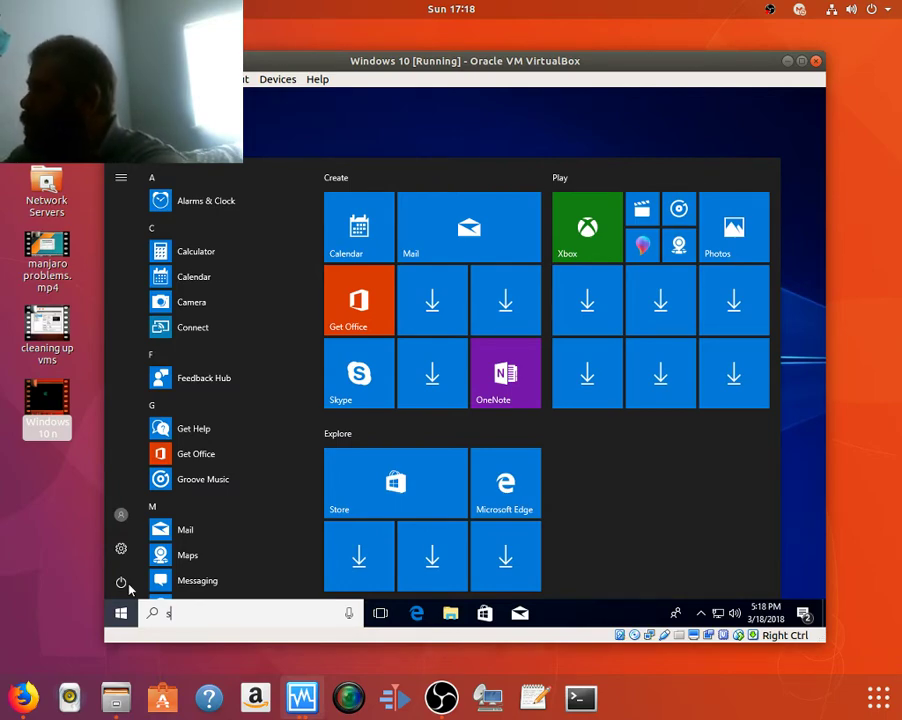
type("ystem")
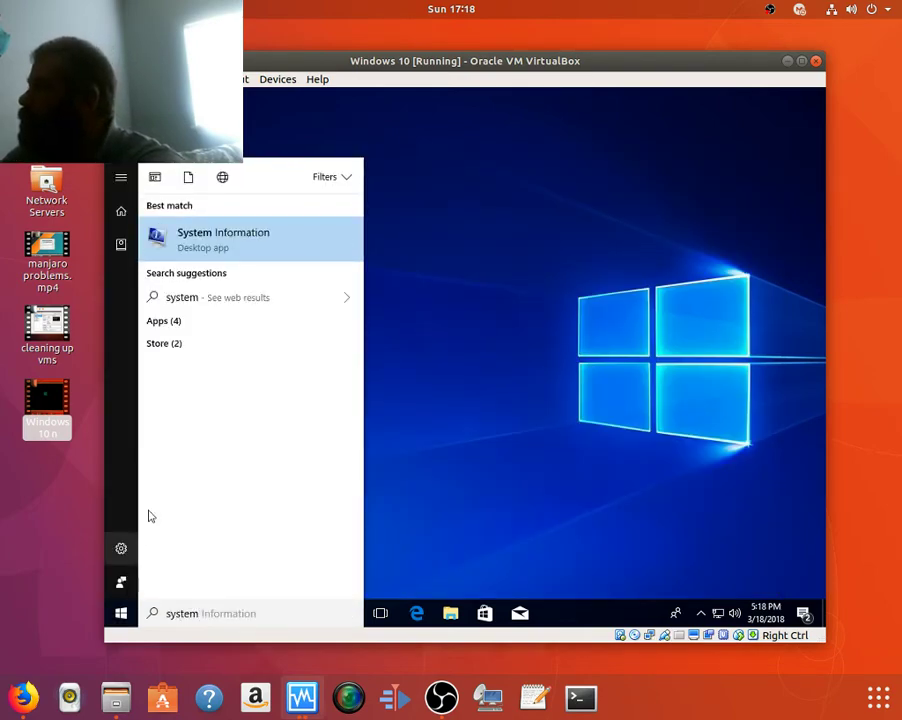
left_click(290, 245)
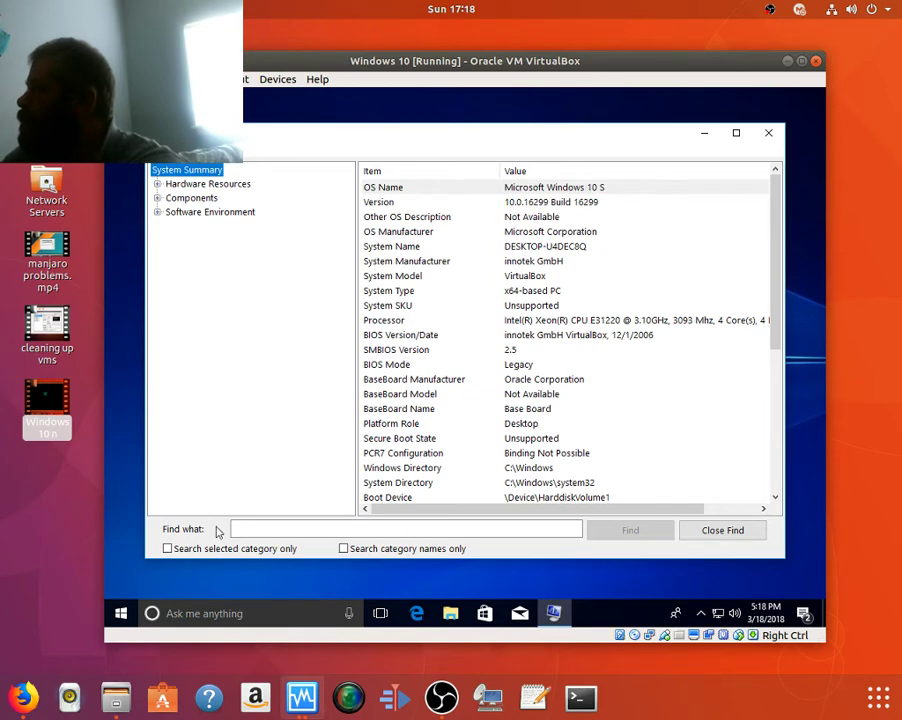
left_click(126, 618)
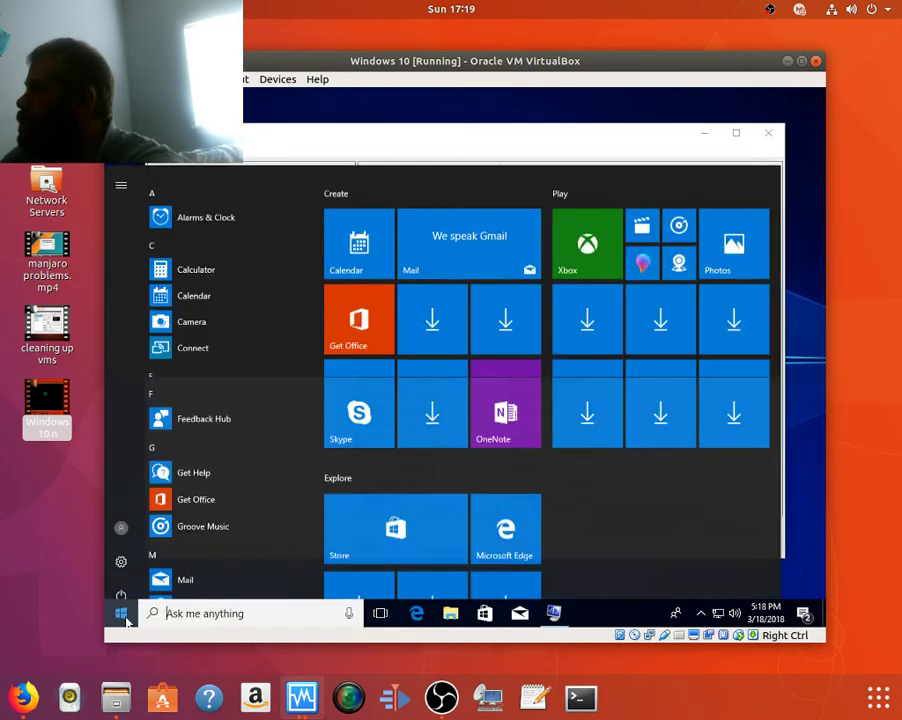
left_click(120, 549)
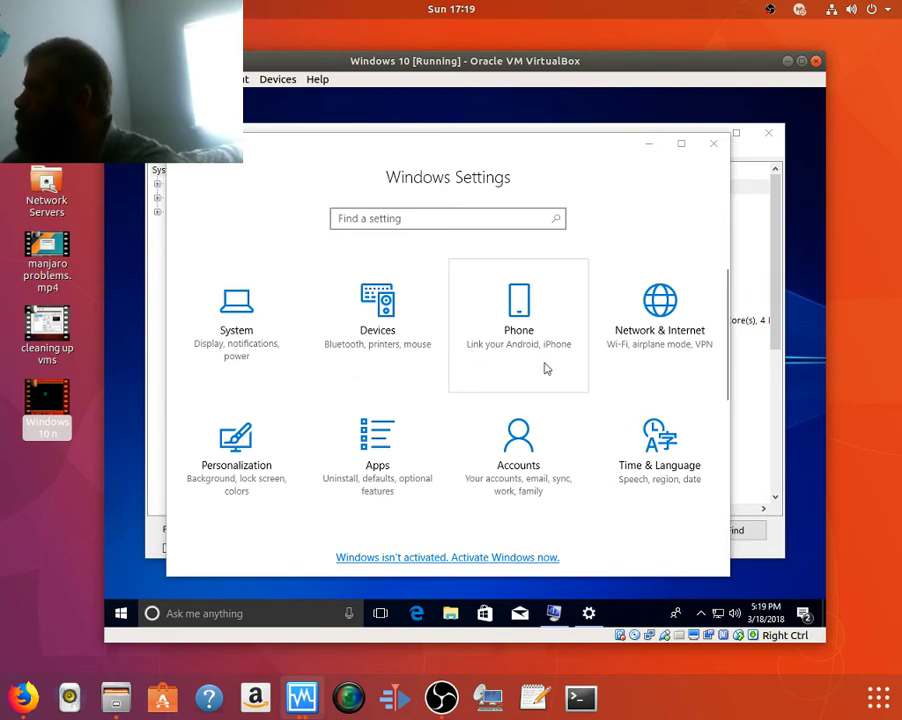
scroll(562, 389, "down", 3)
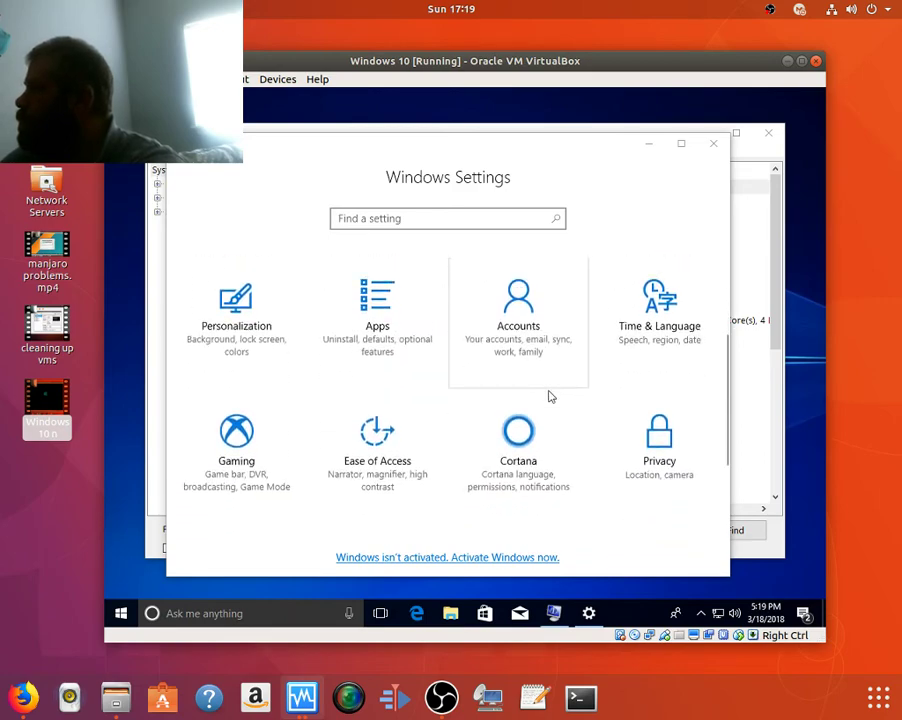
scroll(548, 395, "down", 2)
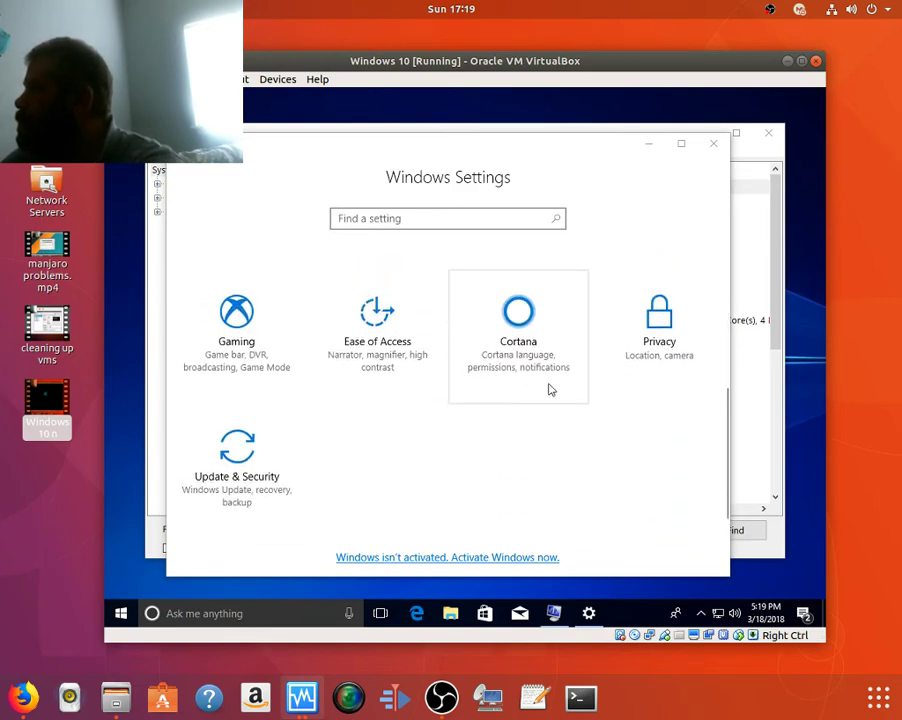
scroll(560, 372, "up", 5)
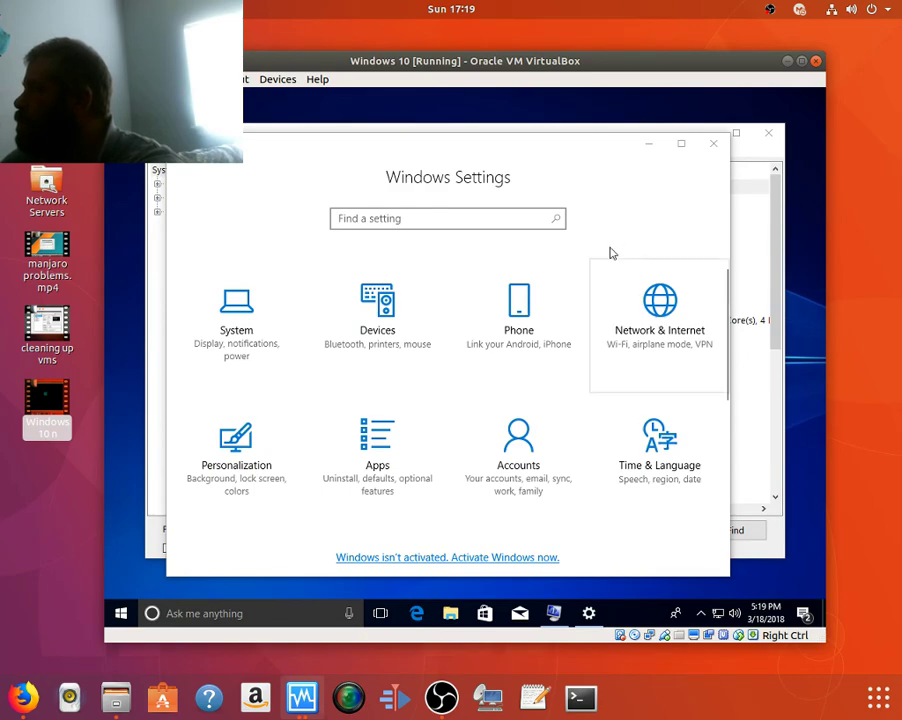
left_click(705, 144)
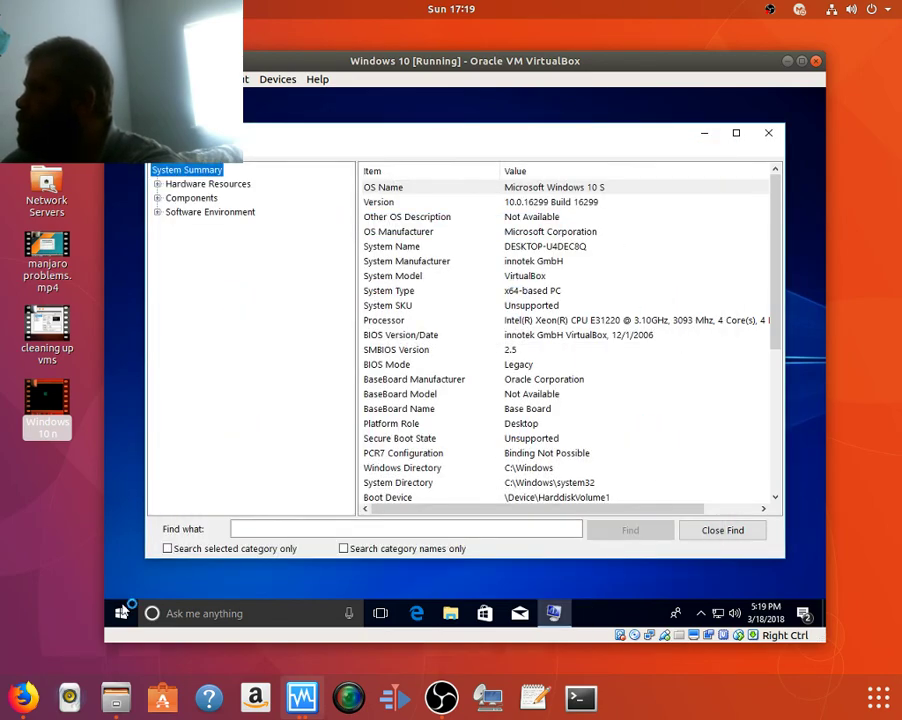
Search 'about' to open About your PC and scroll to Windows specifications (version 1709, build 16299.15).
left_click(121, 612)
type("a")
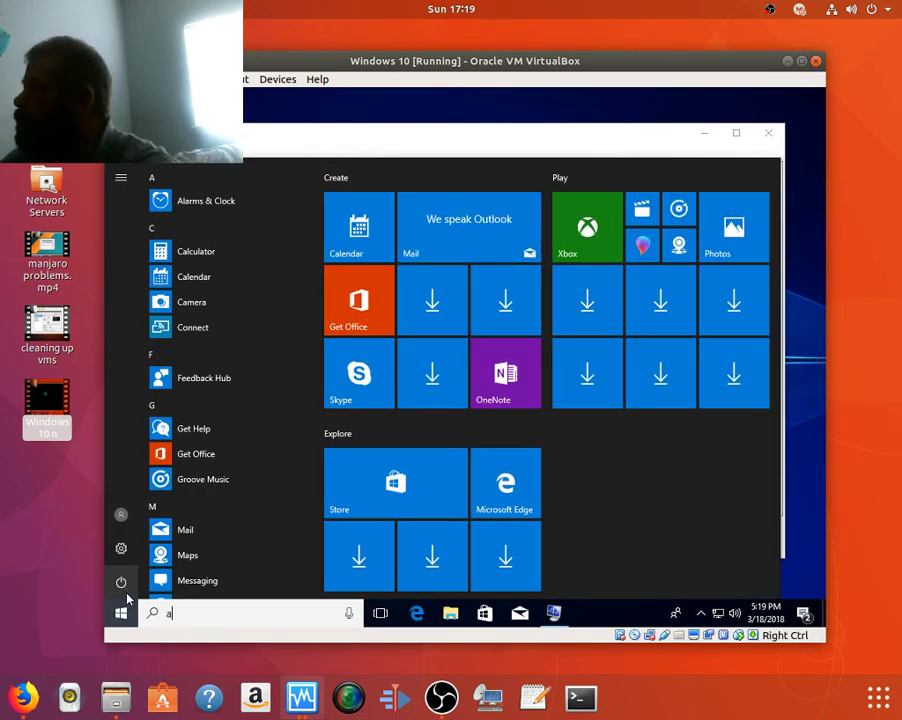
type("bout")
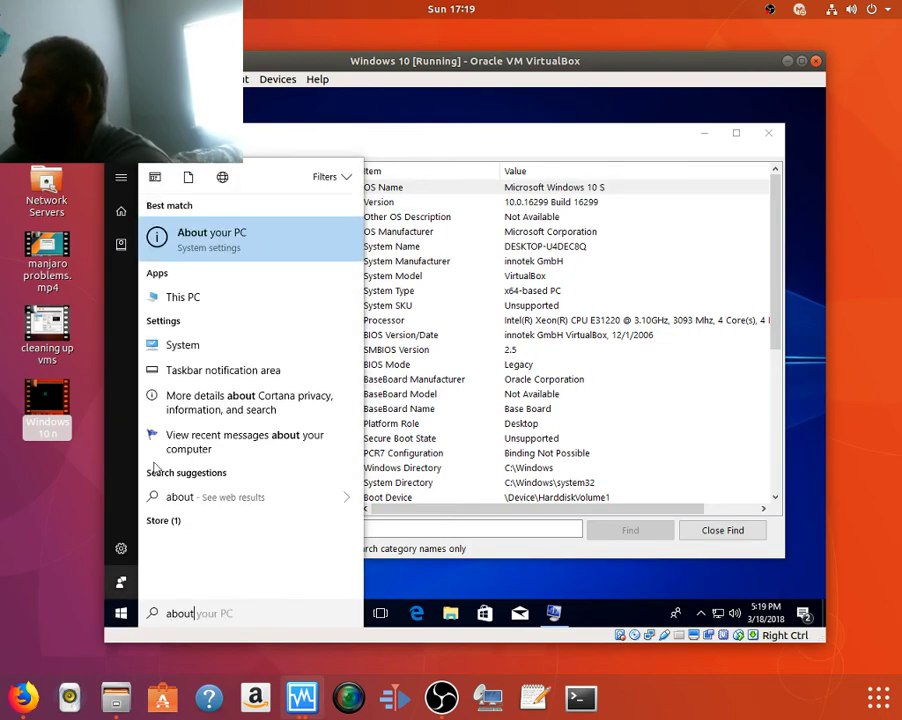
left_click(270, 247)
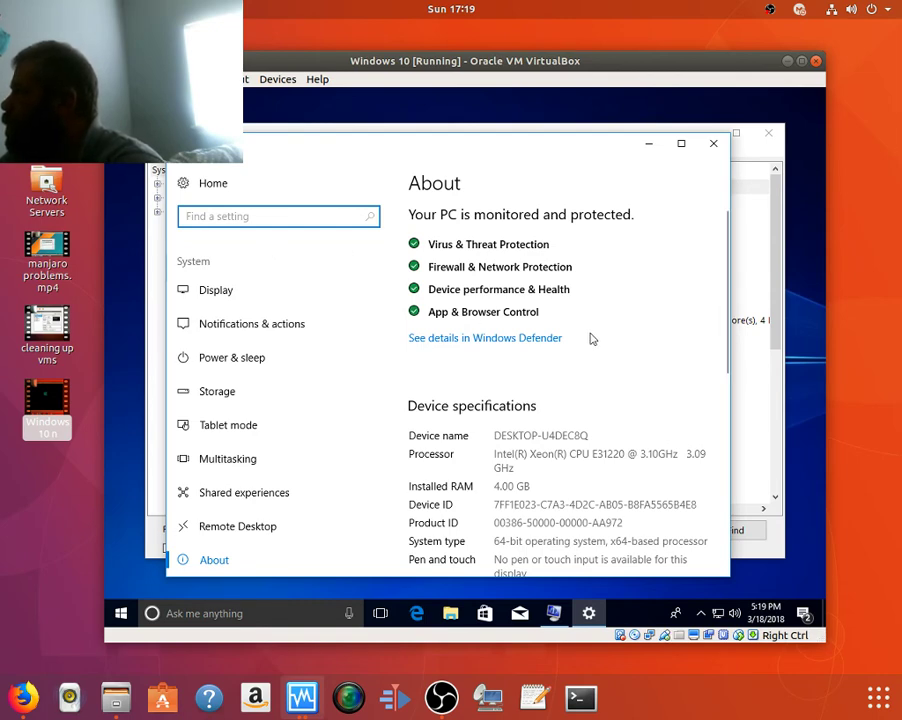
scroll(590, 338, "down", 1)
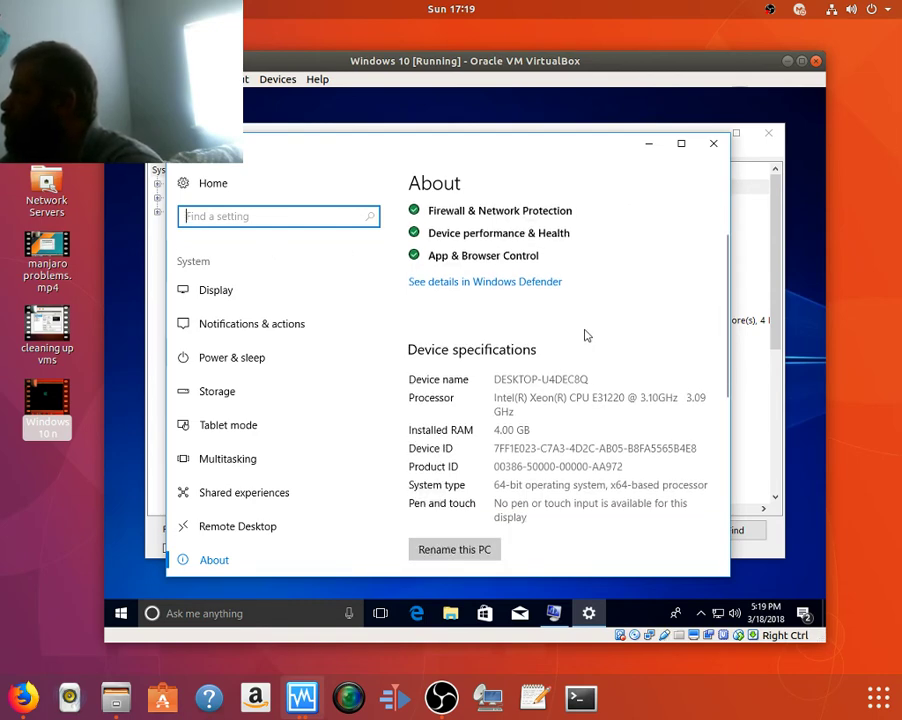
scroll(588, 334, "up", 1)
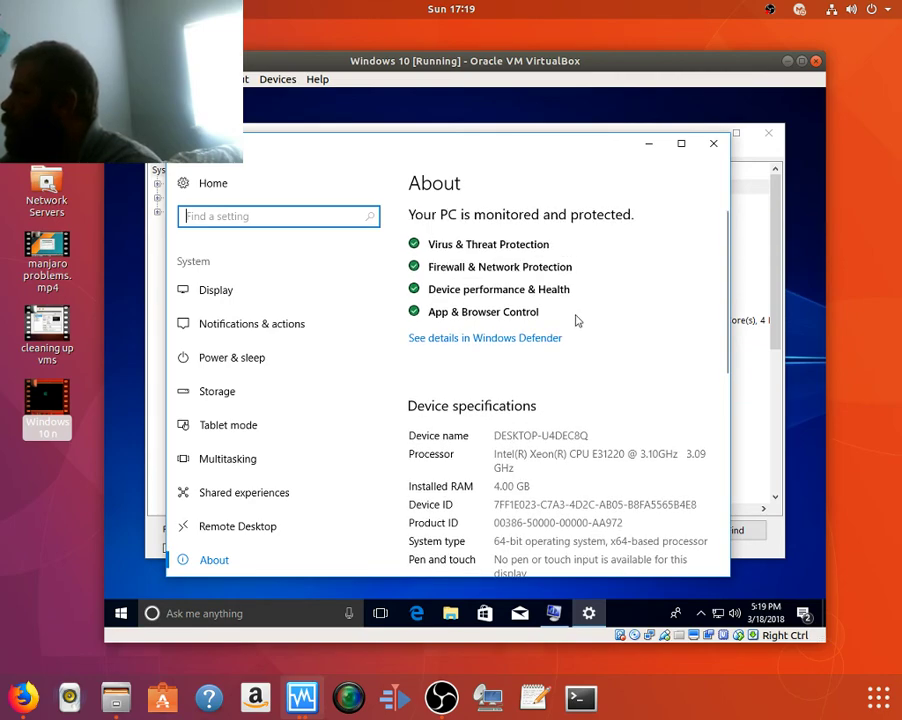
scroll(566, 316, "down", 1)
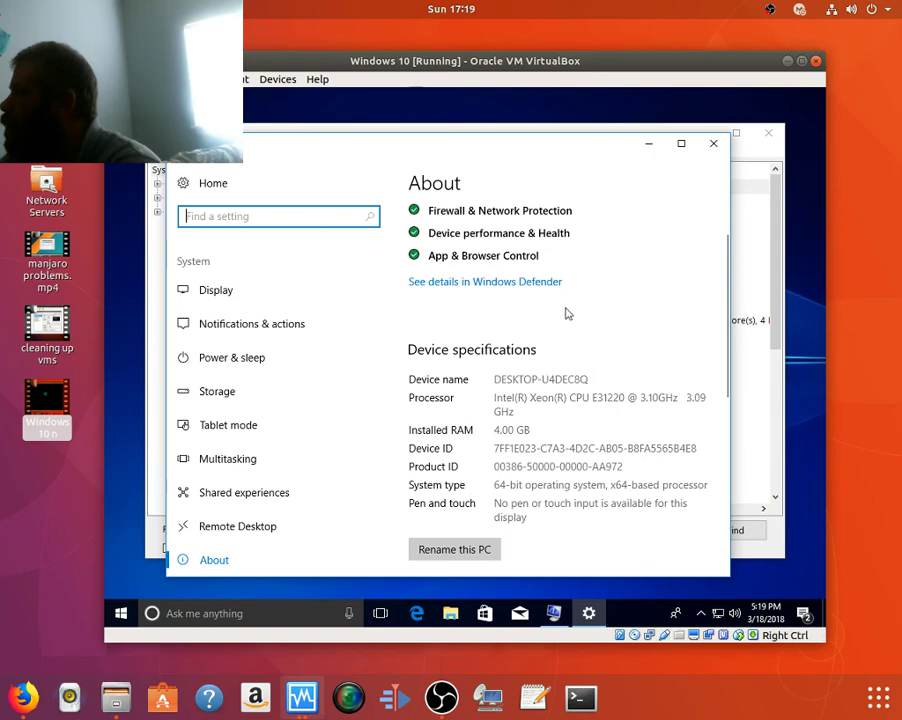
scroll(566, 316, "down", 2)
scroll(568, 316, "down", 3)
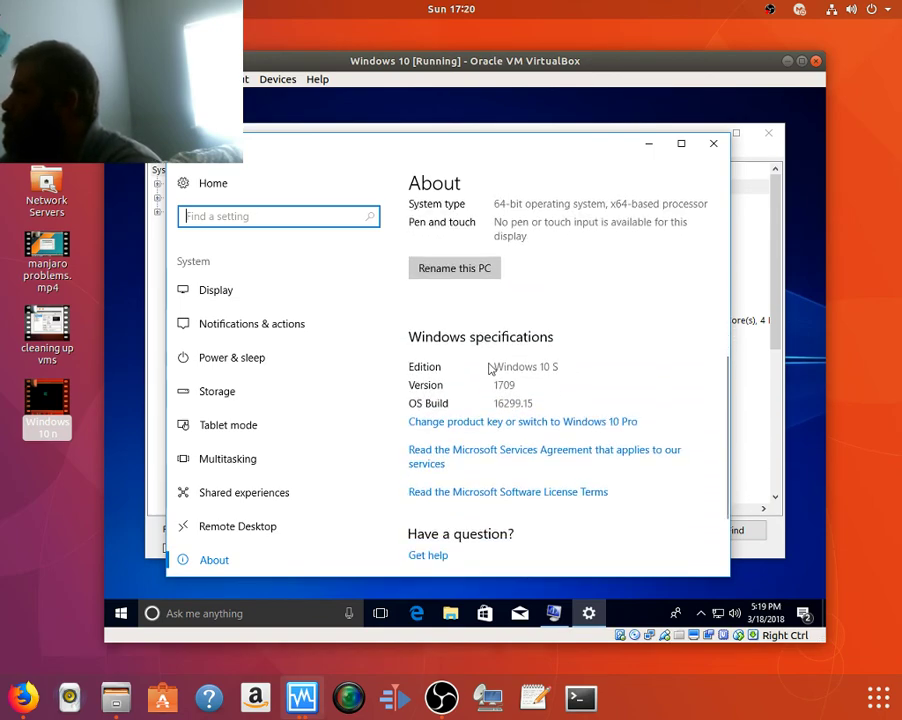
left_click(449, 373)
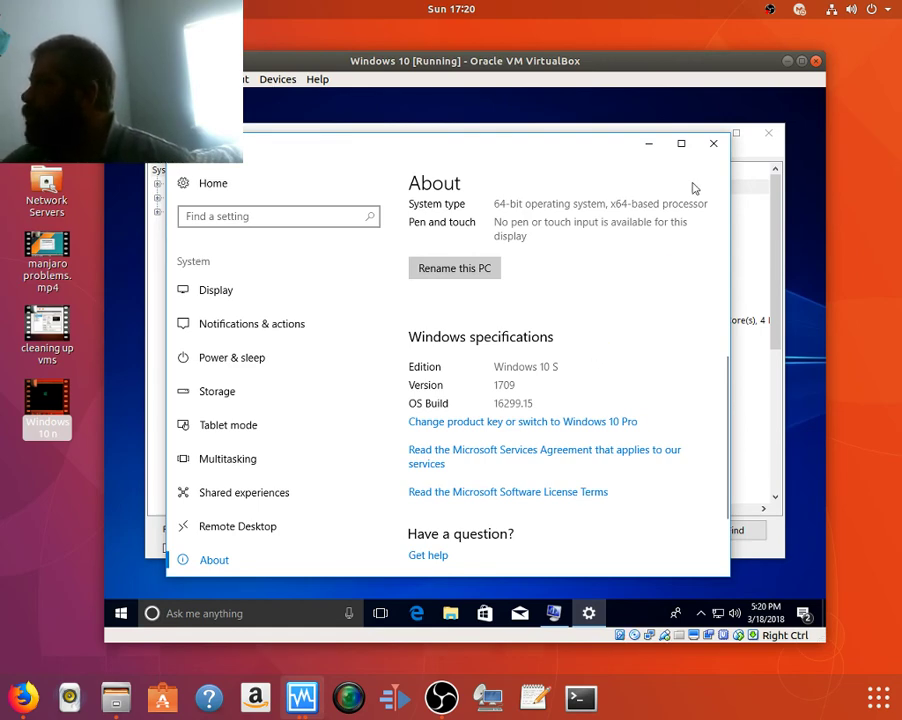
Close the About settings and System Information windows, then shut down the Windows 10 guest from Start's power menu.
left_click(717, 146)
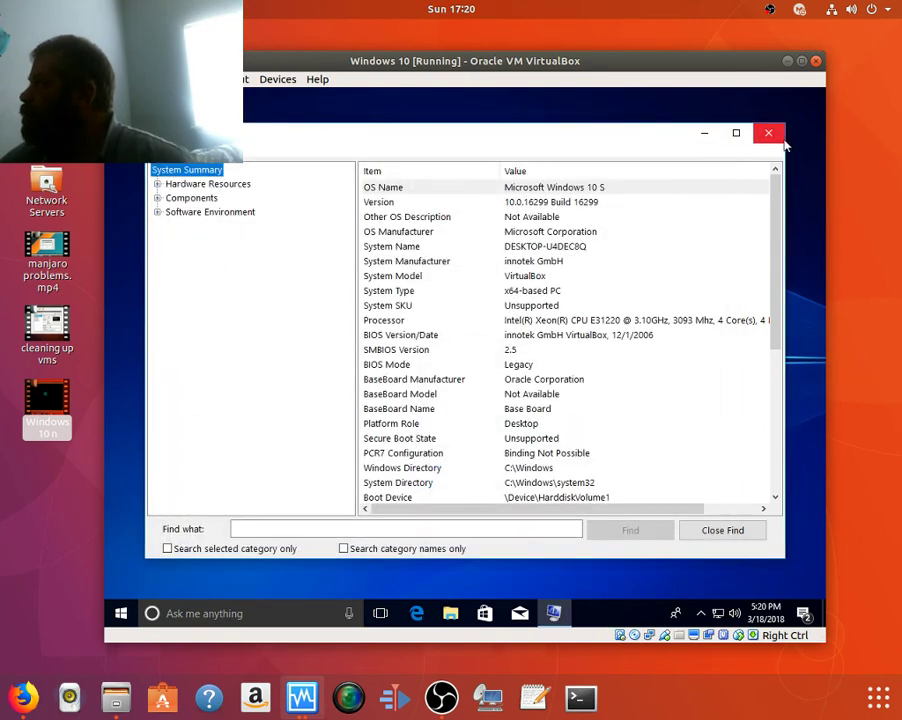
left_click(770, 139)
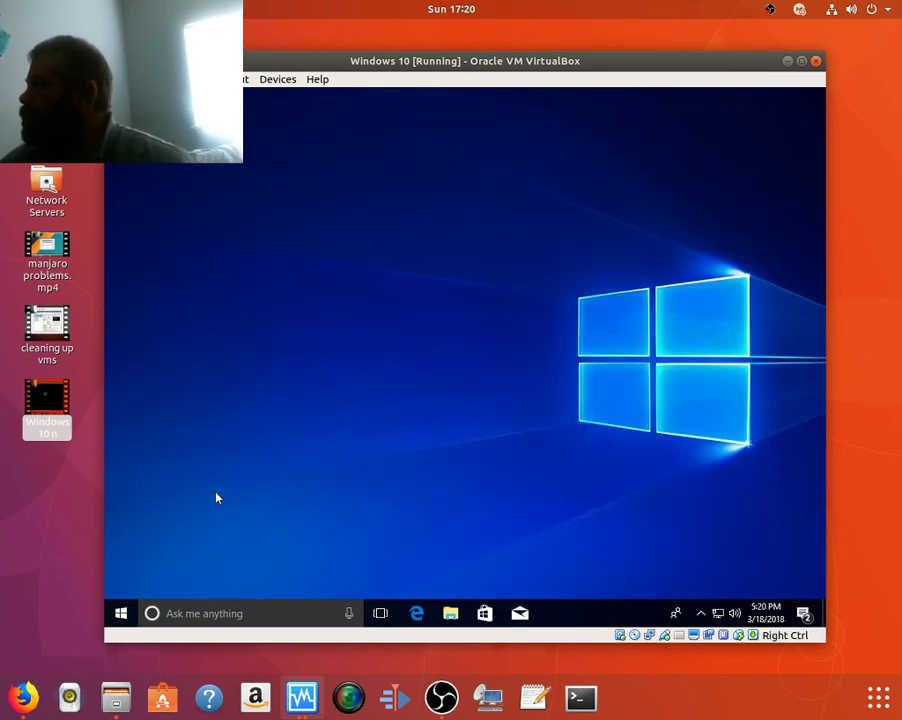
left_click(120, 612)
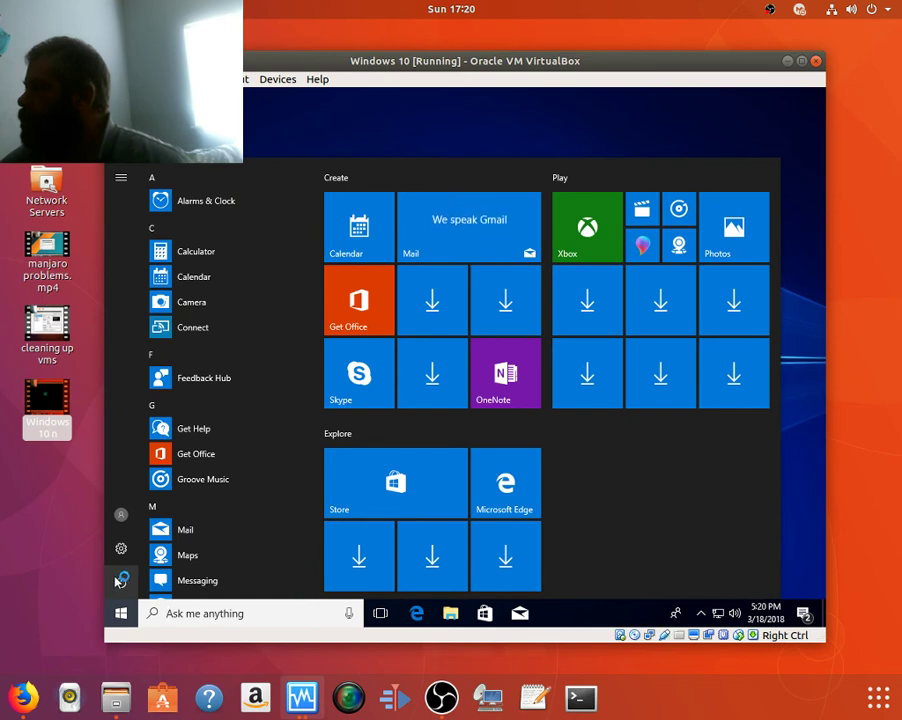
left_click(121, 581)
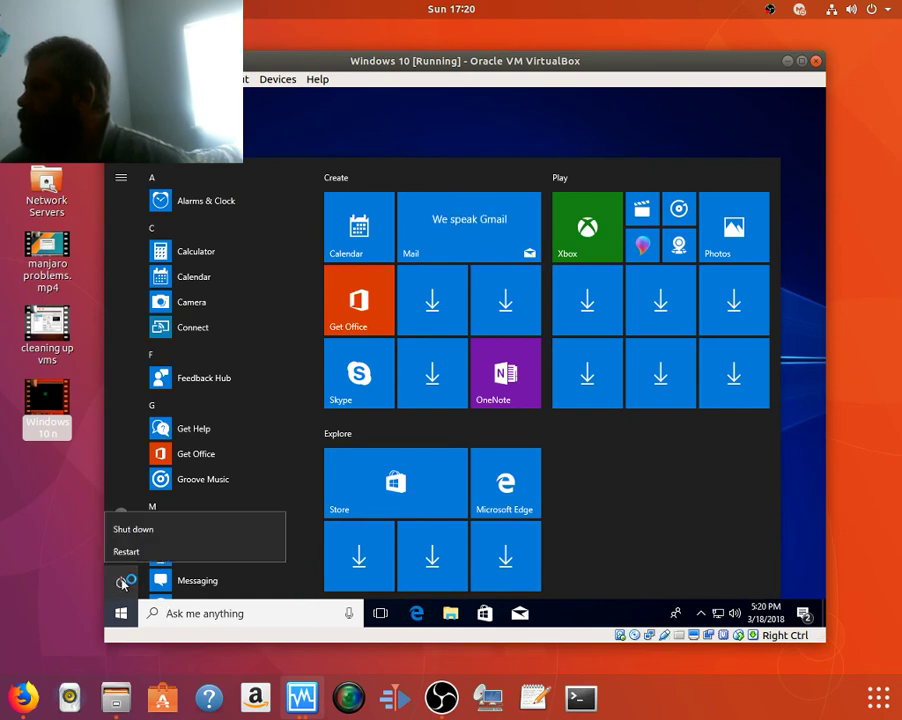
left_click(171, 522)
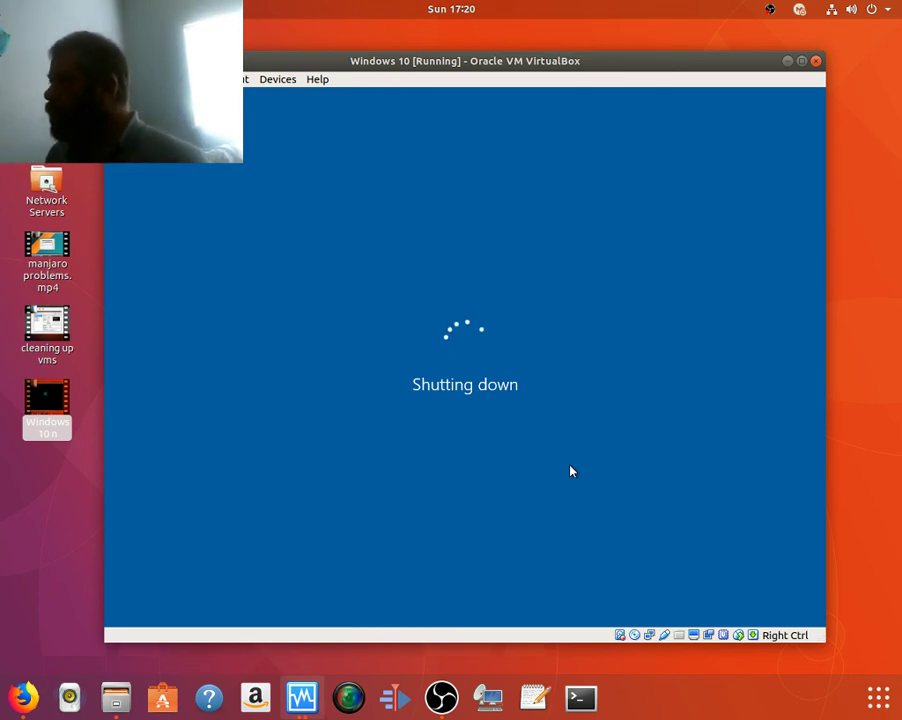
Close the VM window, confirm Windows 10 shows Powered Off, minimize the Manager, and bring OBS Studio forward.
left_click(787, 61)
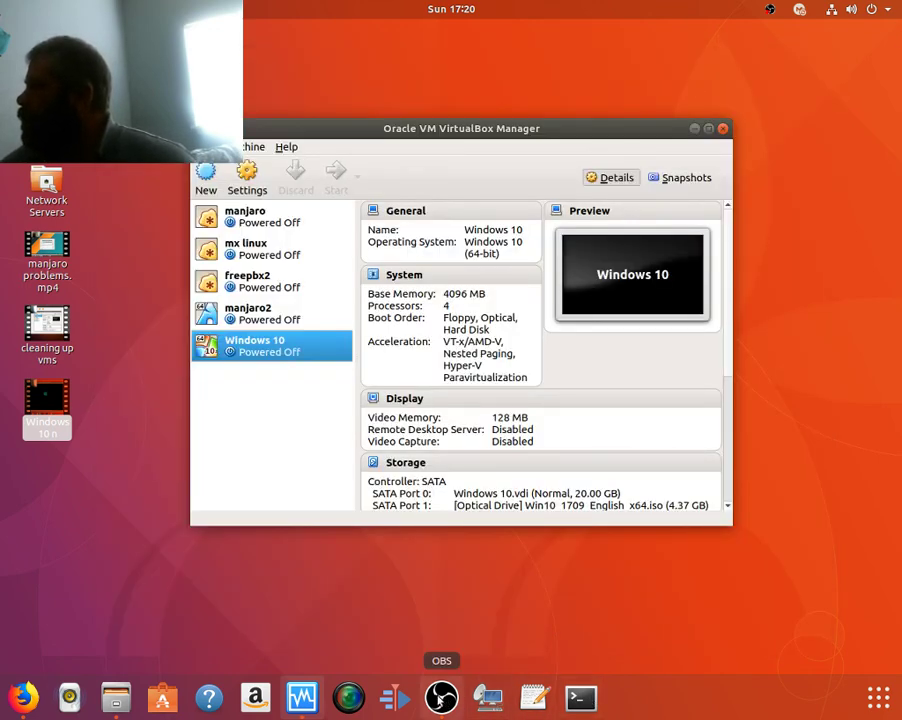
left_click(694, 129)
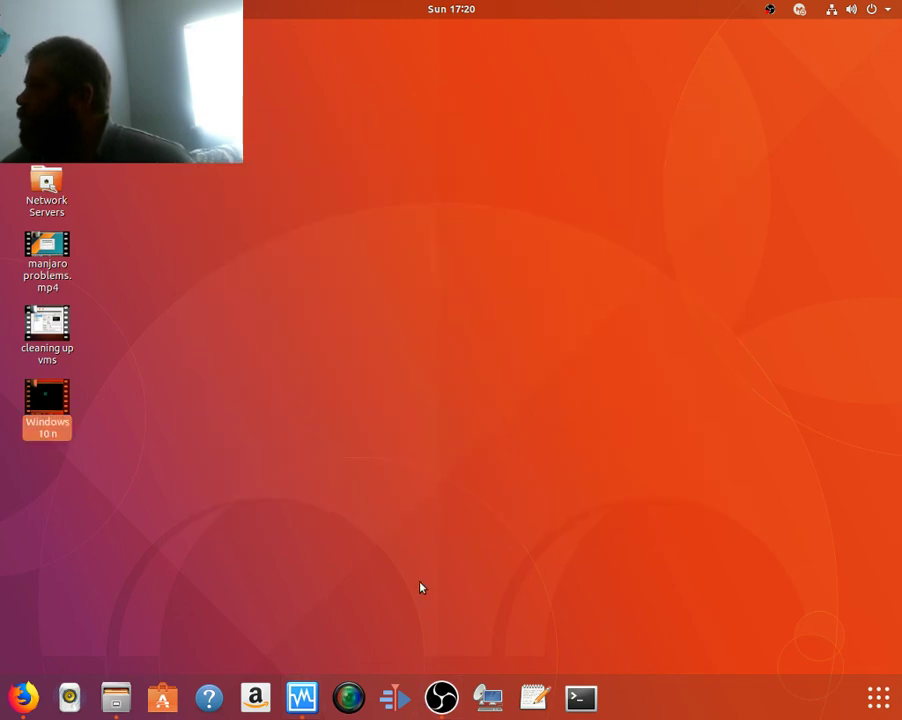
left_click(302, 697)
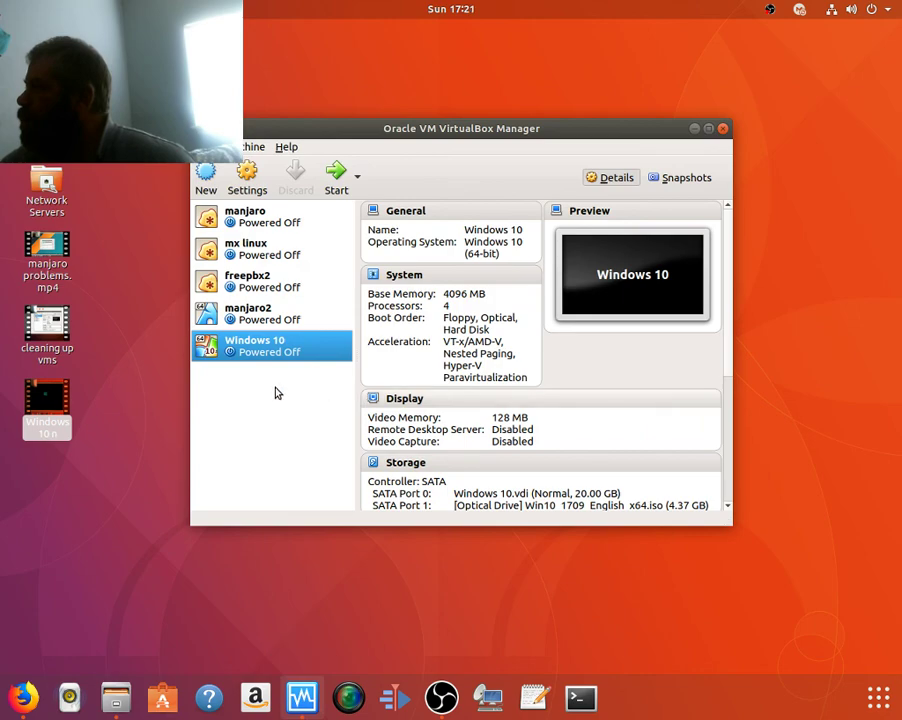
left_click(694, 129)
left_click(441, 699)
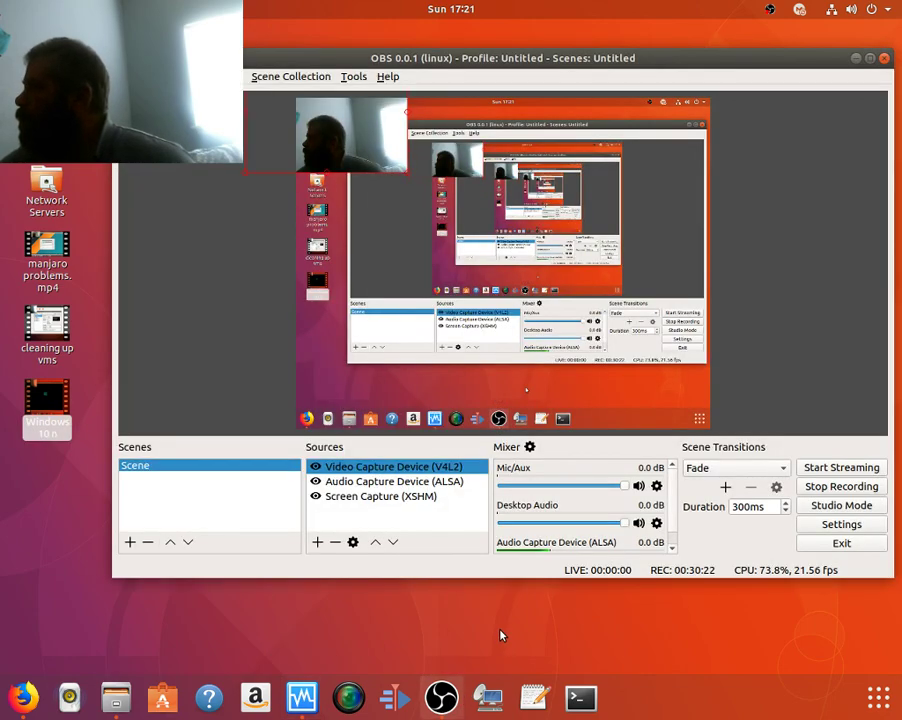